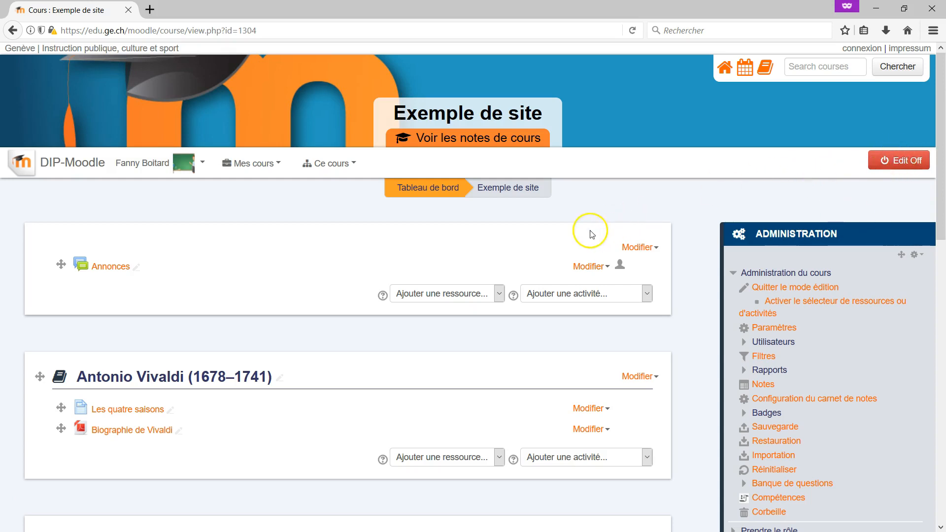
# Add a Sondage activity to the general section at the start of the course.
pyautogui.click(570, 296)
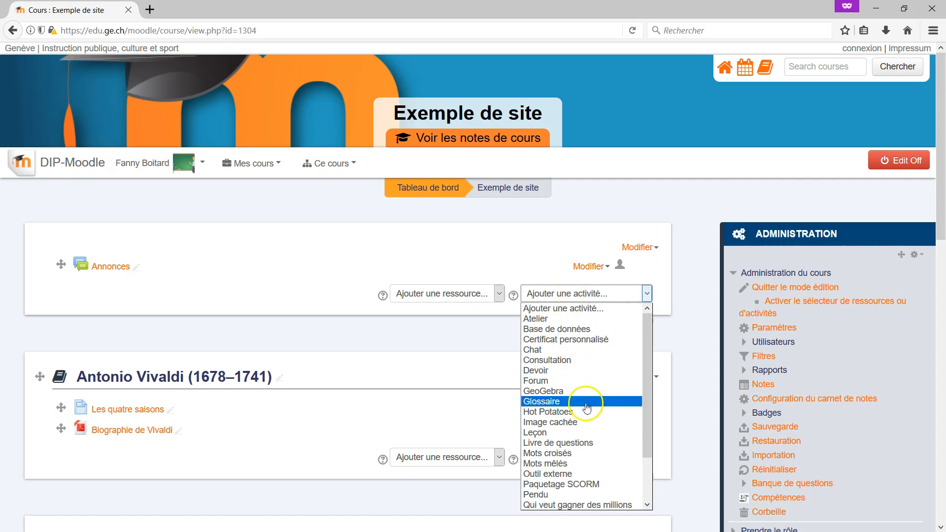
pyautogui.scroll(-2, 570, 334)
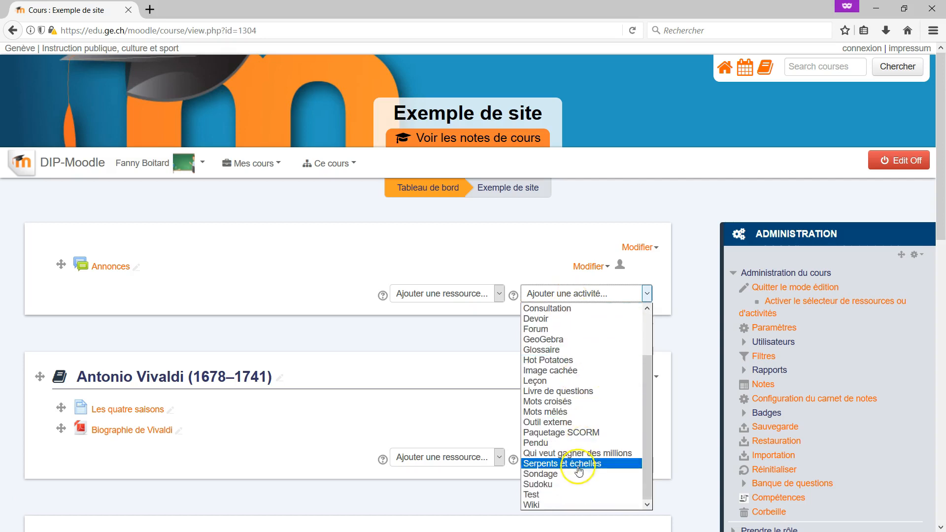
pyautogui.click(568, 476)
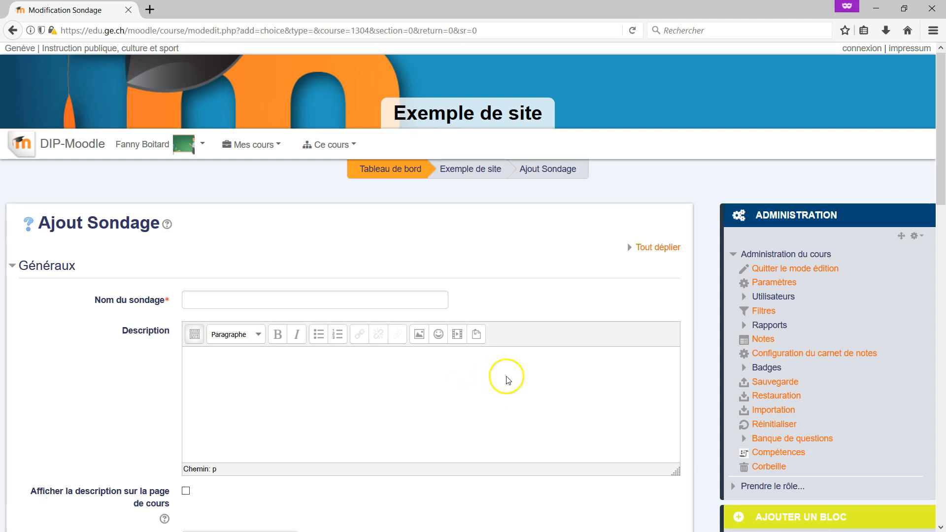
# Name the poll "Sondage" and enter the description "Avez-vous un ordinateur personnel?".
pyautogui.click(428, 295)
pyautogui.scroll(-1, 559, 302)
pyautogui.scroll(-2, 567, 318)
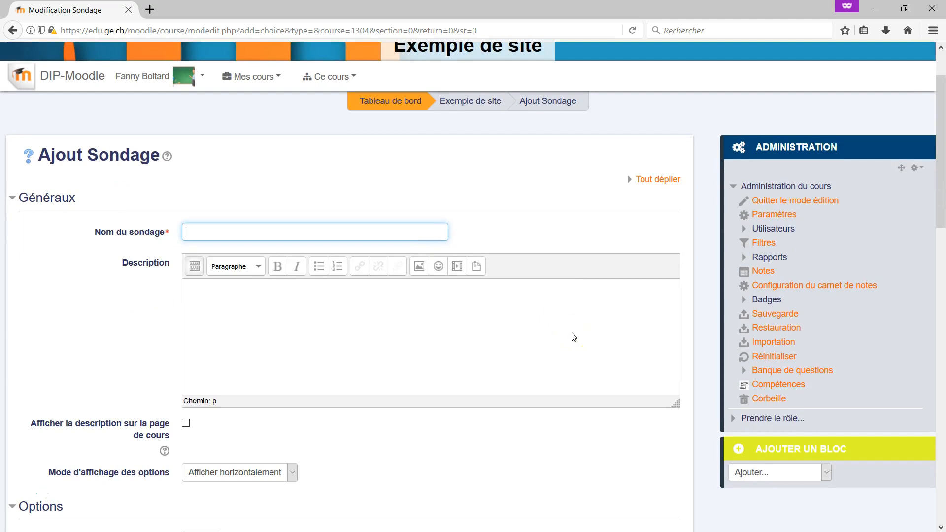
pyautogui.click(352, 239)
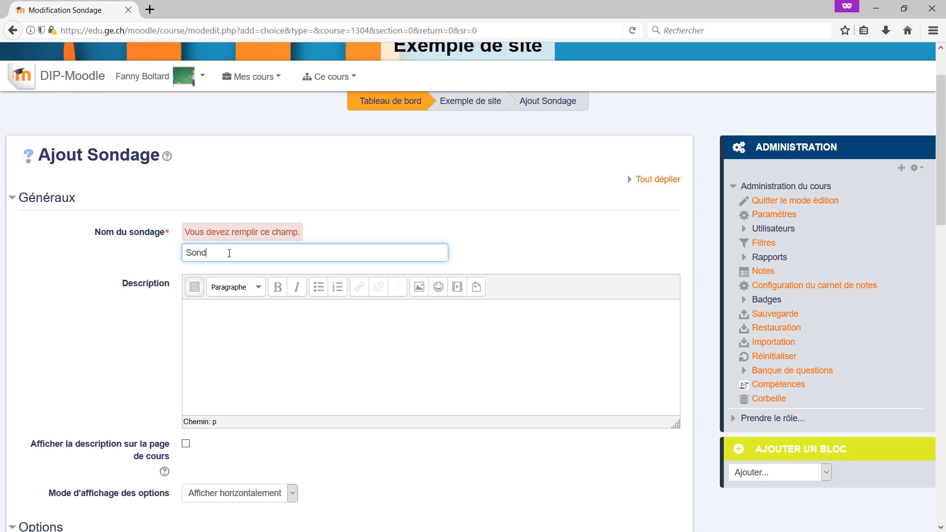
pyautogui.scroll(-3, 328, 302)
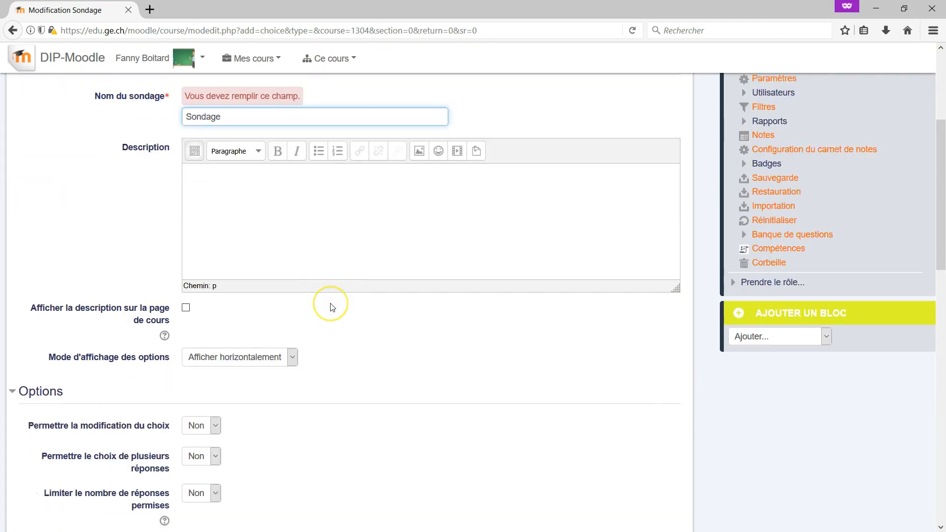
pyautogui.click(307, 221)
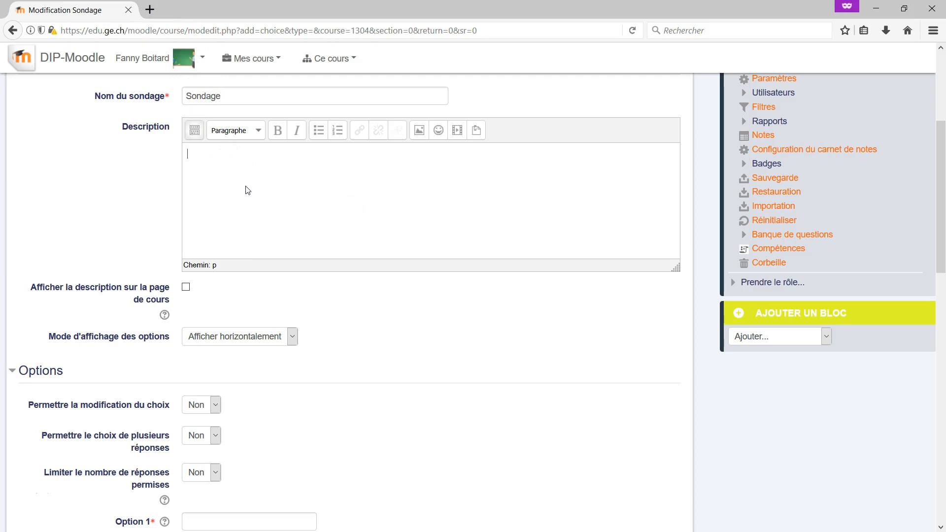
pyautogui.write('Avez-vous un ordinateur personnel?')
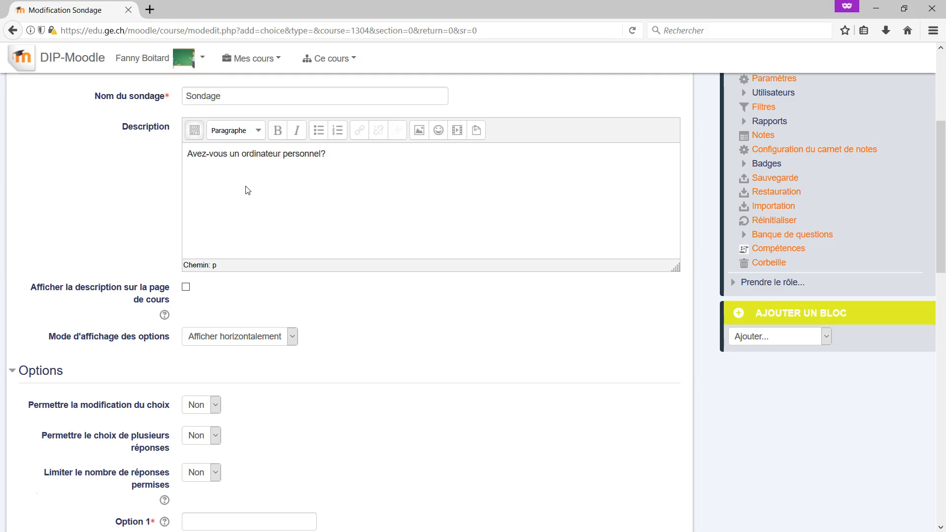
# Enter "Oui" as Option 1 and "Non" as Option 2 of the poll.
pyautogui.scroll(-3, 359, 185)
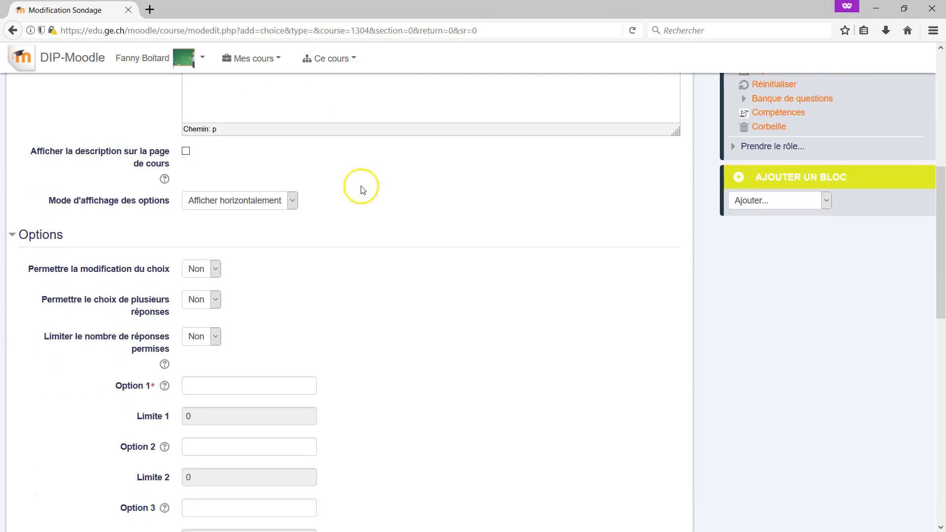
pyautogui.scroll(-2, 296, 226)
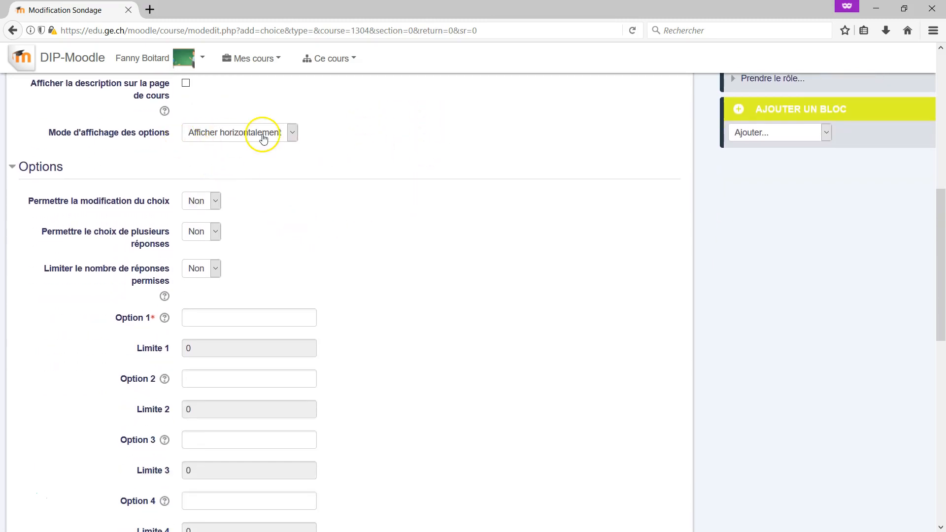
pyautogui.scroll(-2, 345, 193)
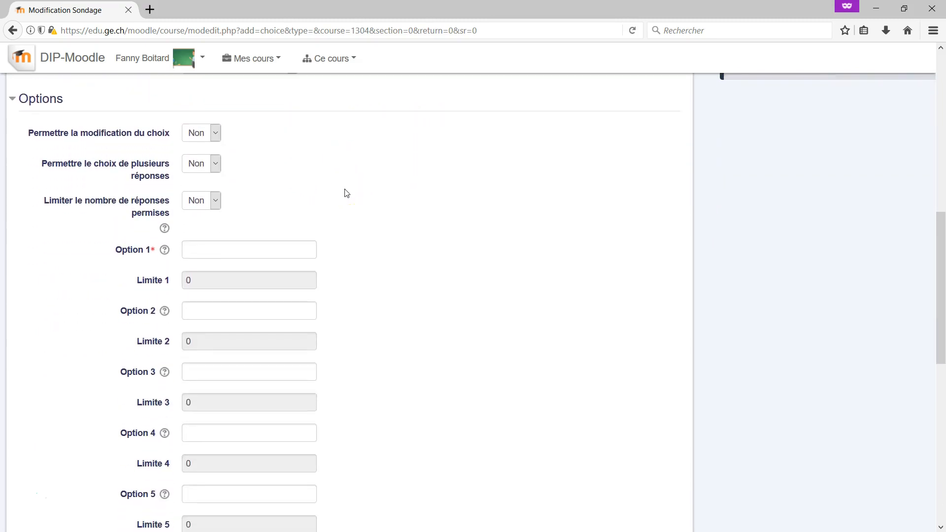
pyautogui.scroll(2, 345, 190)
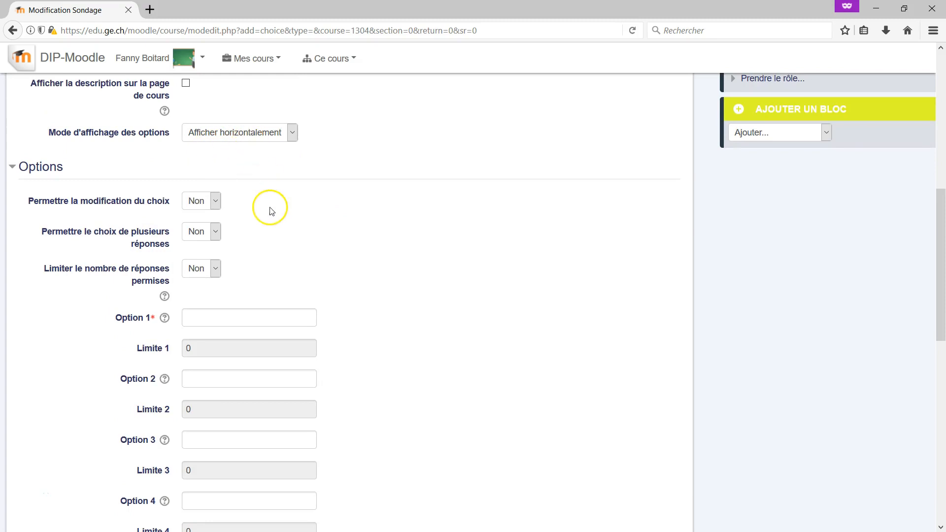
pyautogui.scroll(-2, 256, 208)
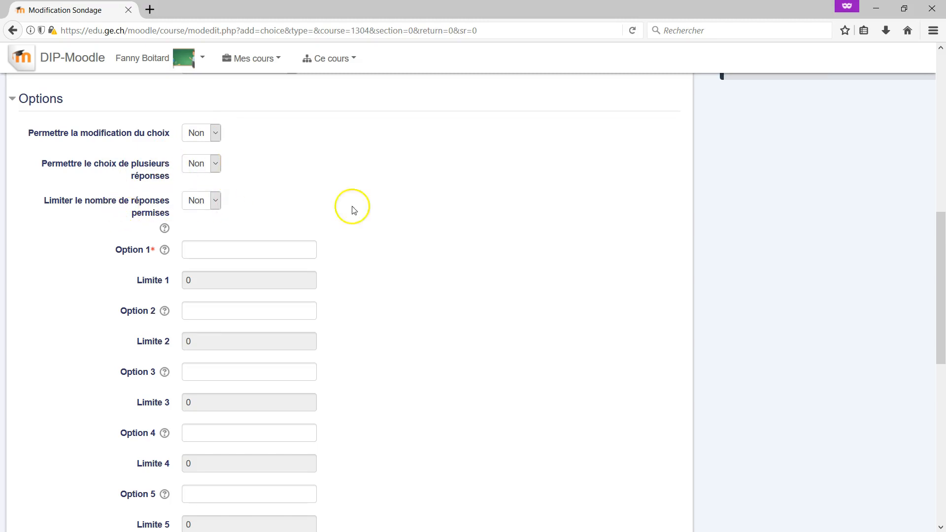
pyautogui.scroll(-3, 362, 206)
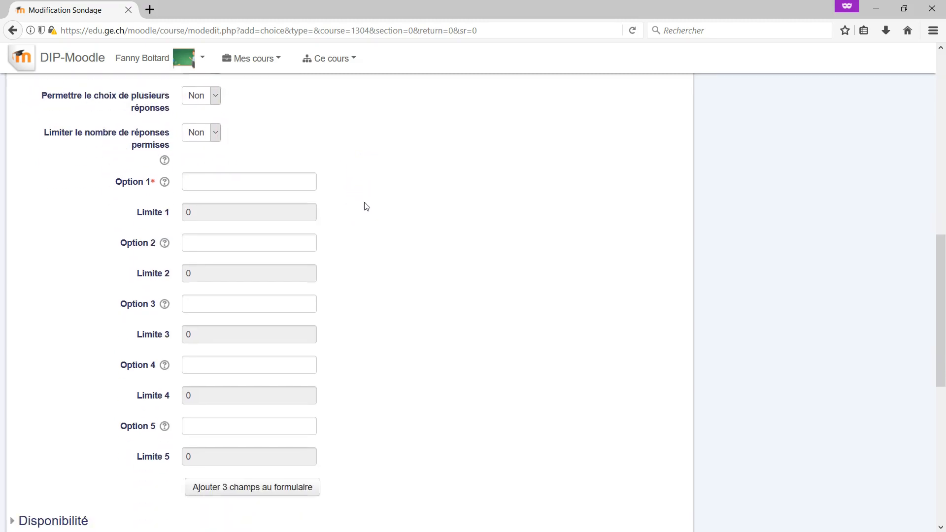
pyautogui.click(211, 179)
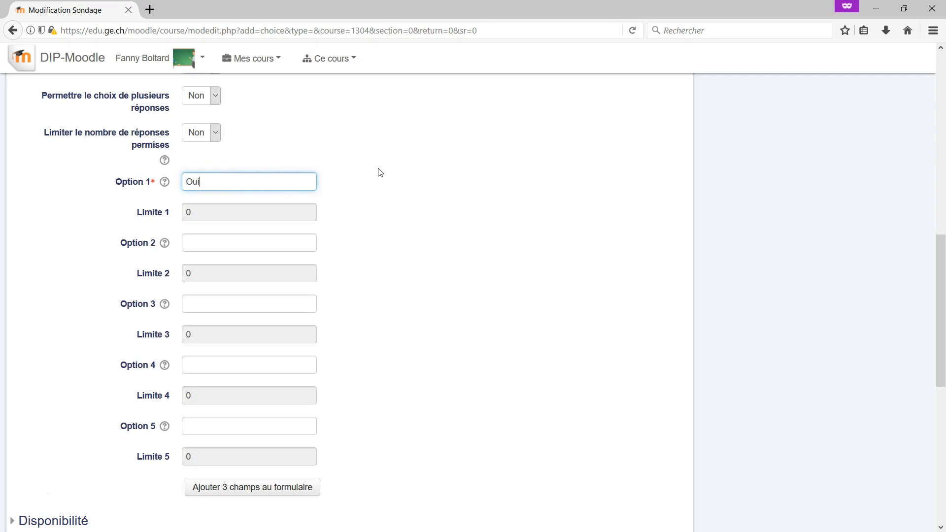
pyautogui.click(196, 247)
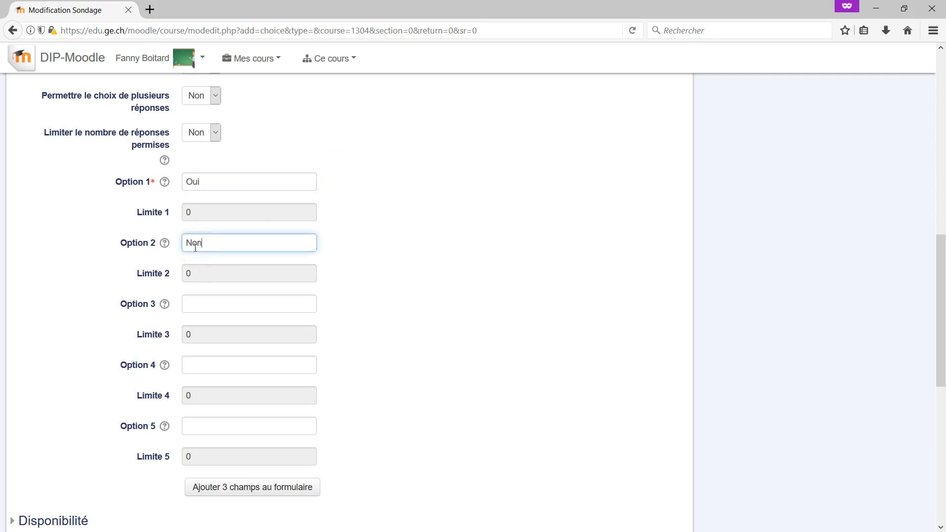
# Limit the poll's availability in time and set its closing day to 10 novembre 2017.
pyautogui.scroll(-3, 490, 280)
pyautogui.scroll(-2, 344, 355)
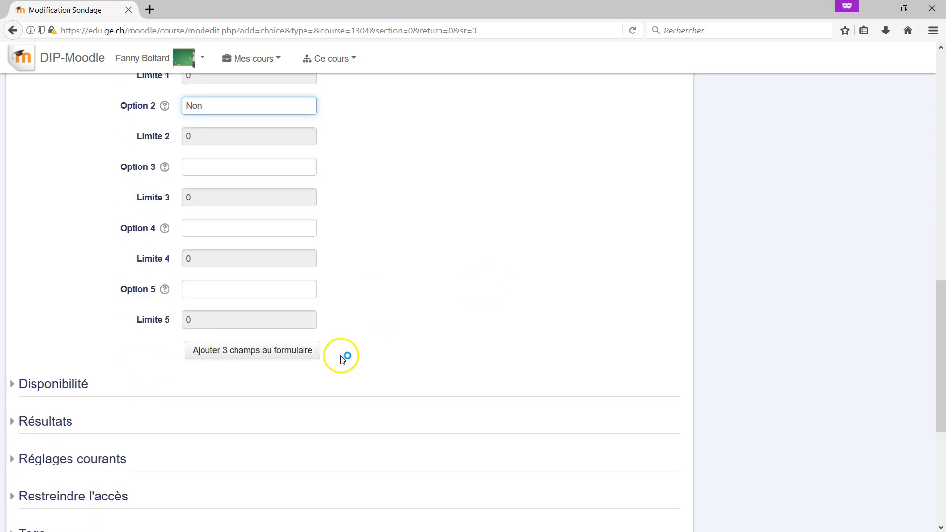
pyautogui.scroll(-2, 402, 359)
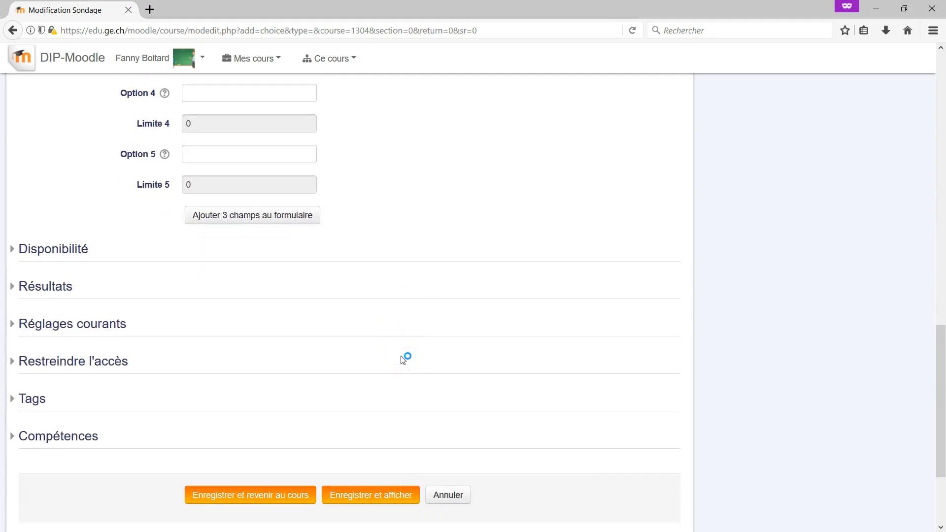
pyautogui.click(55, 250)
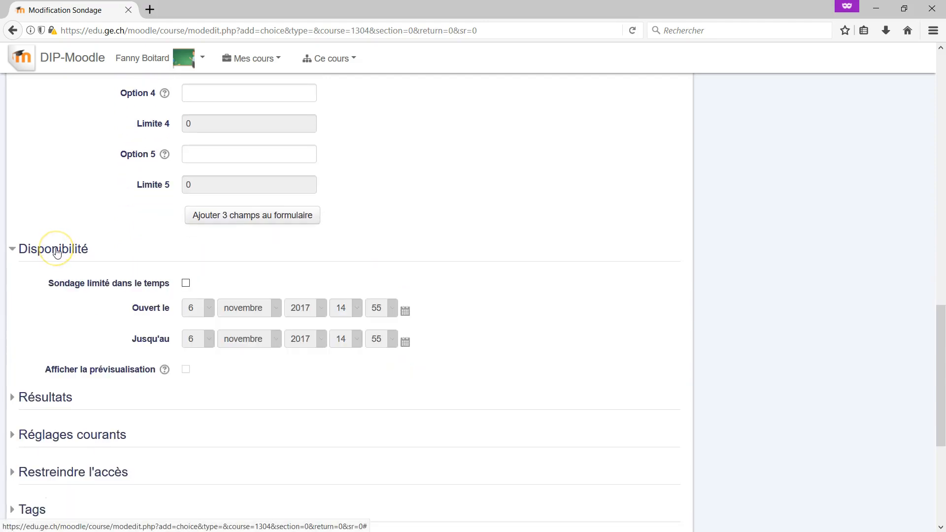
pyautogui.scroll(-2, 64, 261)
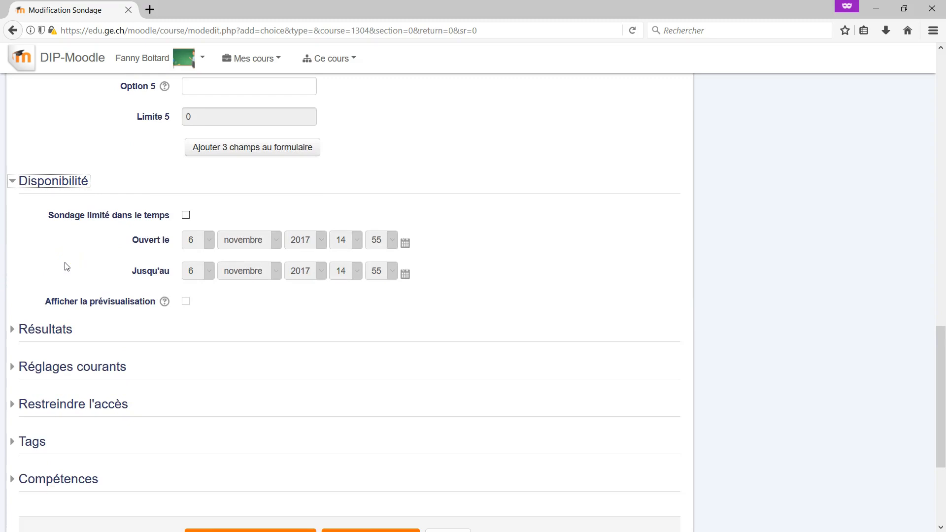
pyautogui.click(185, 215)
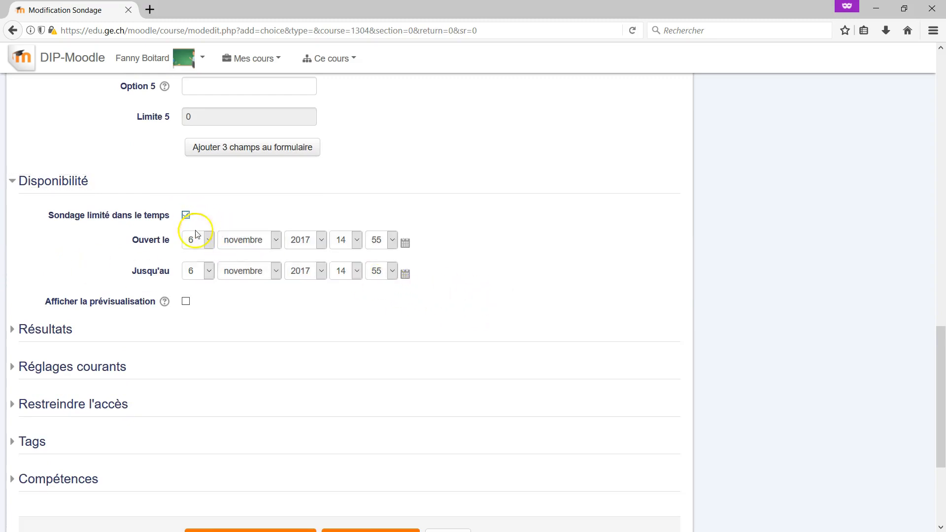
pyautogui.click(200, 272)
pyautogui.click(190, 381)
pyautogui.click(291, 329)
pyautogui.scroll(-2, 283, 324)
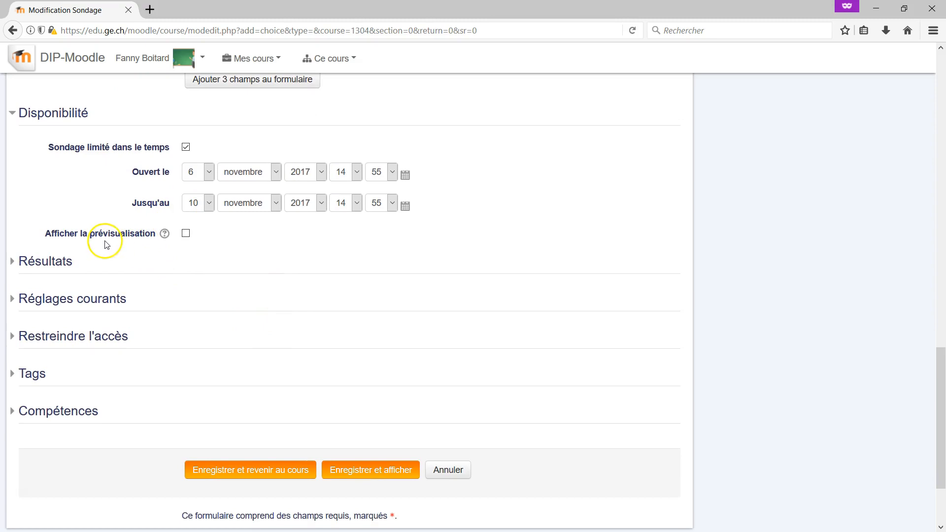
# Set the publication of results to "Afficher les résultats aux étudiants après leur réponse".
pyautogui.click(55, 264)
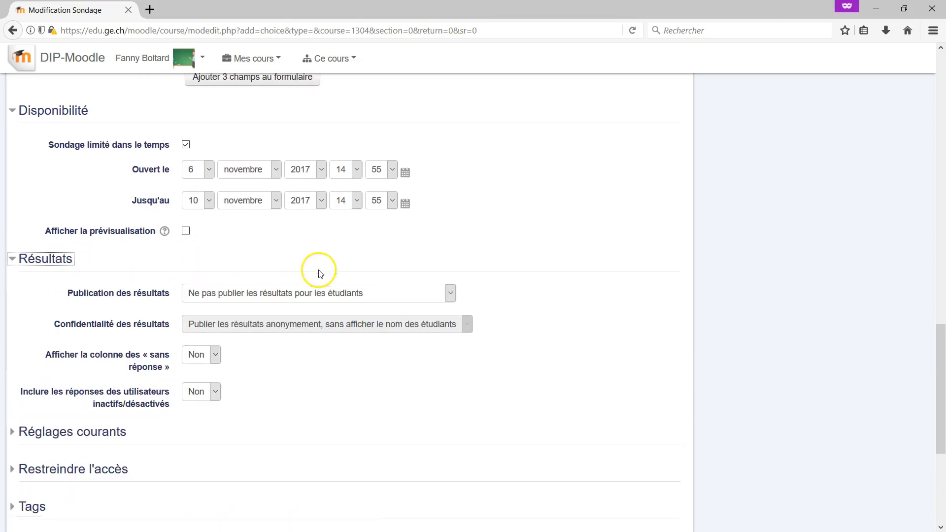
pyautogui.scroll(-4, 318, 272)
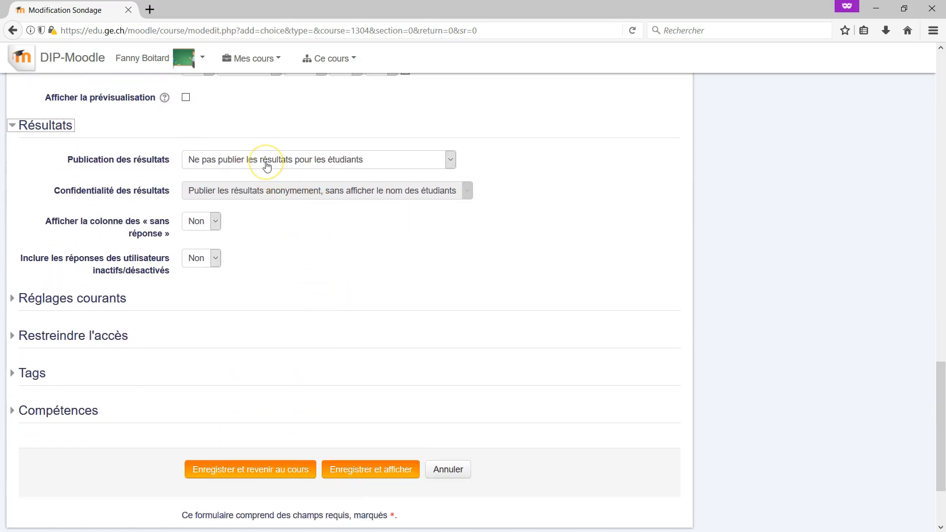
pyautogui.click(267, 166)
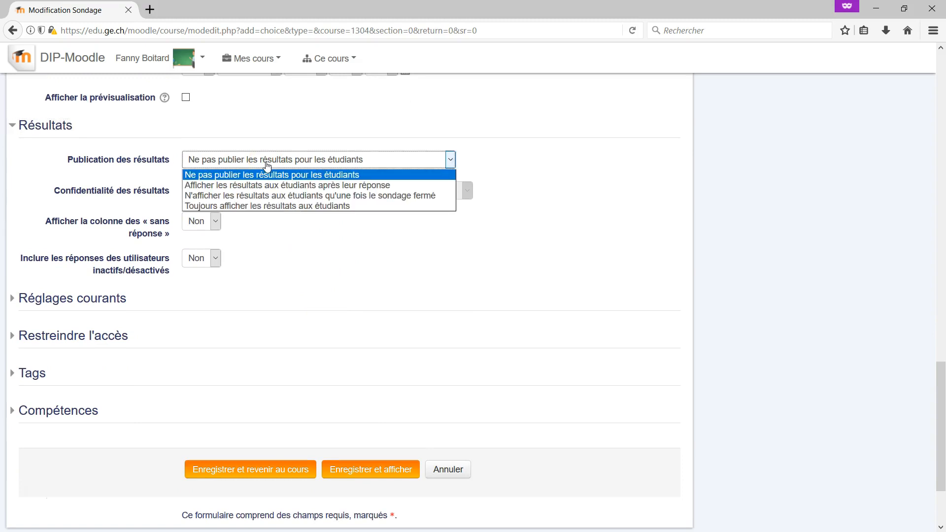
pyautogui.click(287, 197)
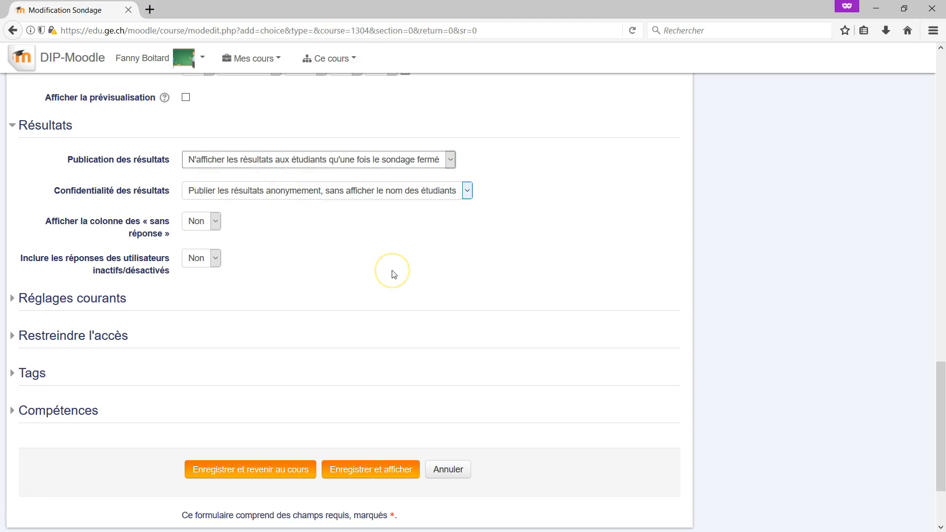
pyautogui.click(361, 159)
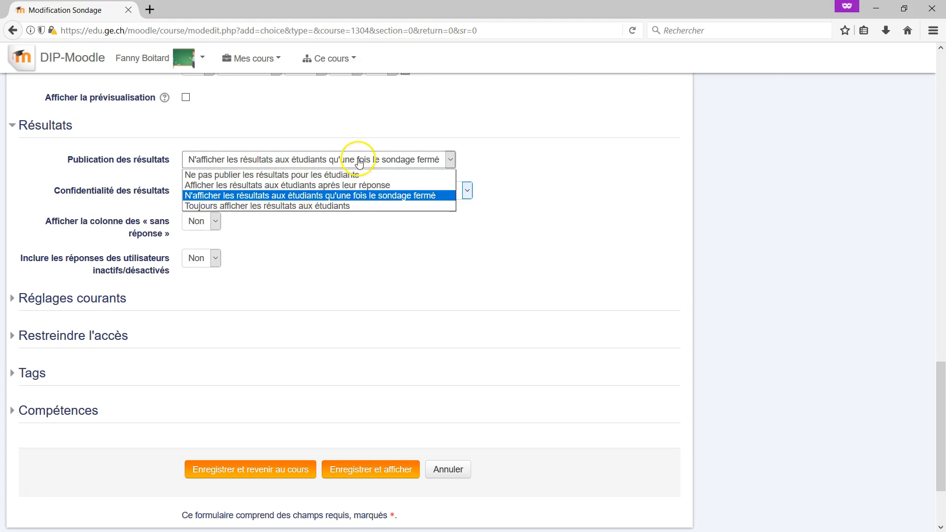
pyautogui.click(361, 187)
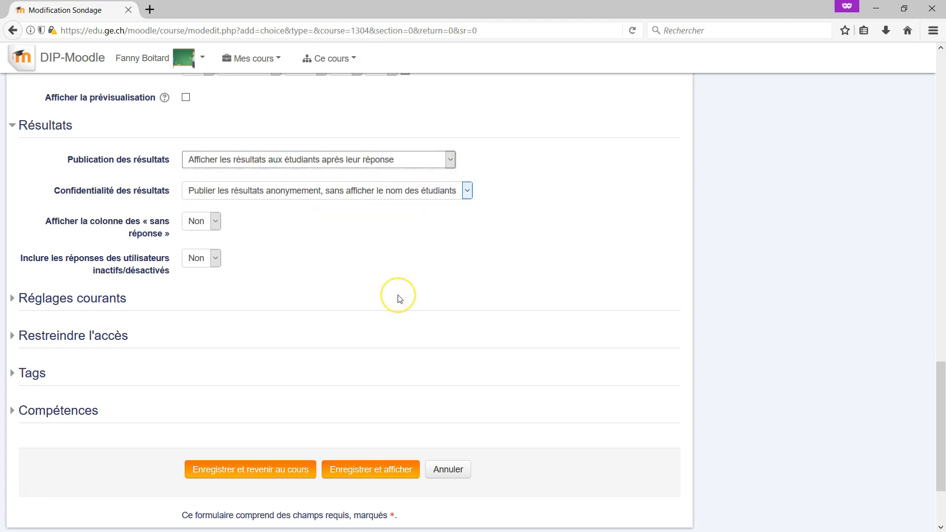
# Expand the poll's common settings (Réglages courants) for review, and save and display the poll.
pyautogui.scroll(-3, 268, 270)
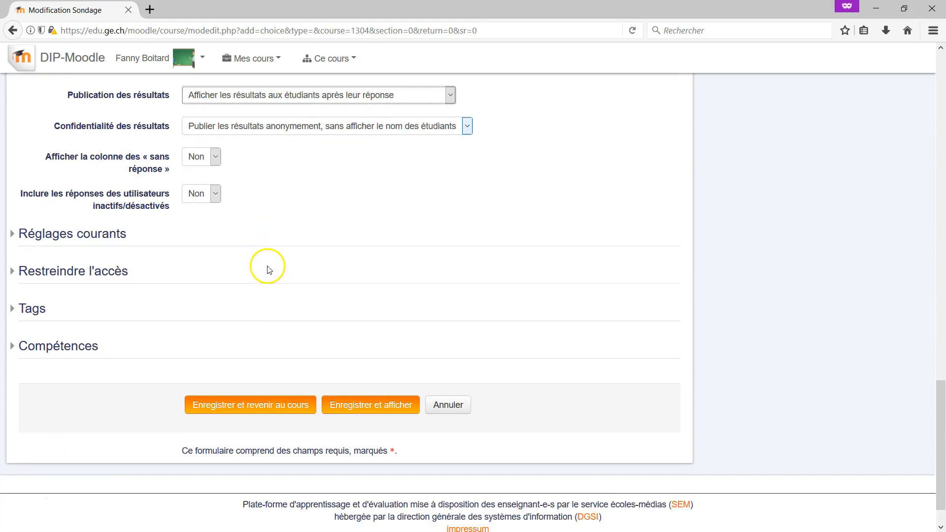
pyautogui.click(91, 230)
pyautogui.scroll(-3, 424, 261)
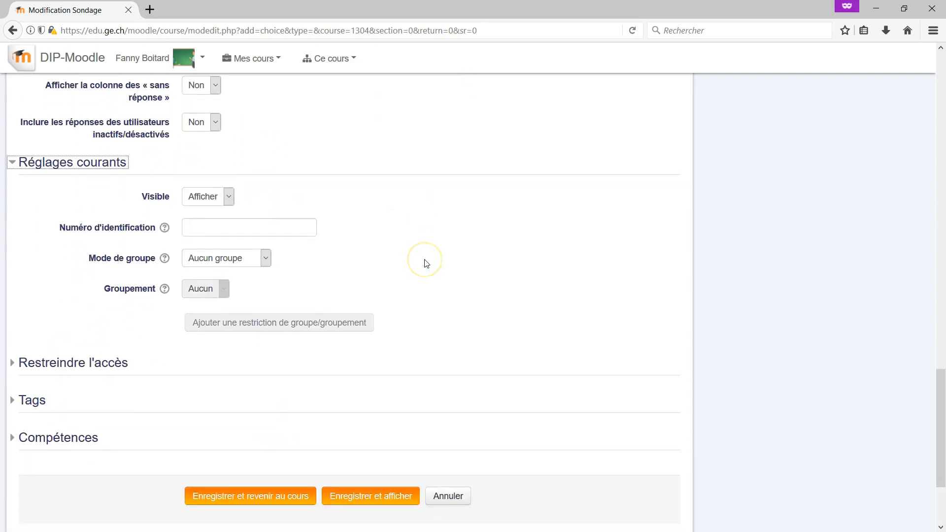
pyautogui.scroll(-3, 426, 262)
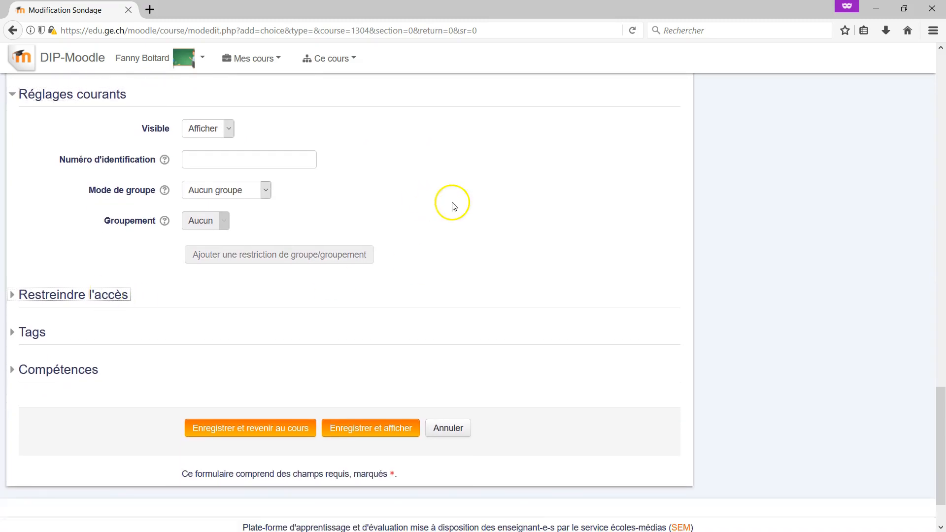
pyautogui.scroll(-3, 454, 200)
pyautogui.click(367, 363)
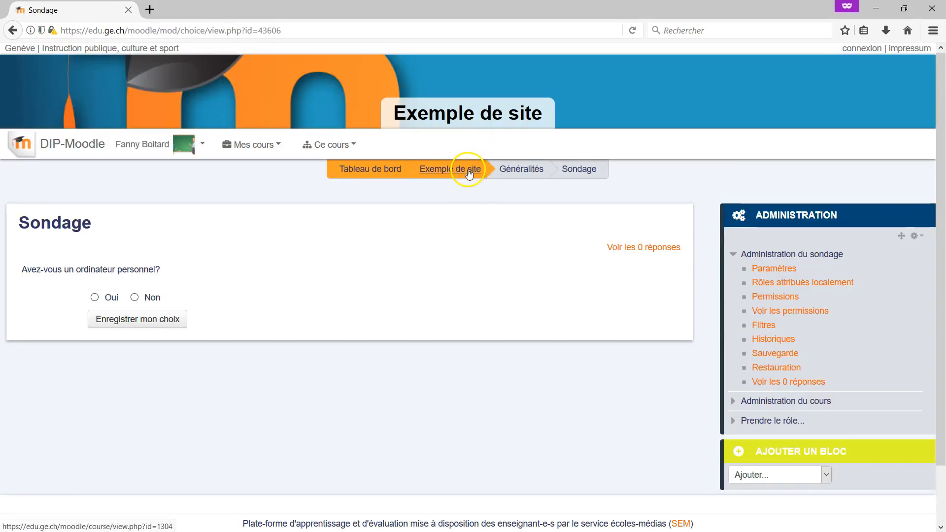
# Reopen the poll from the "Exemple de site" course page and submit the answer "Oui".
pyautogui.click(468, 173)
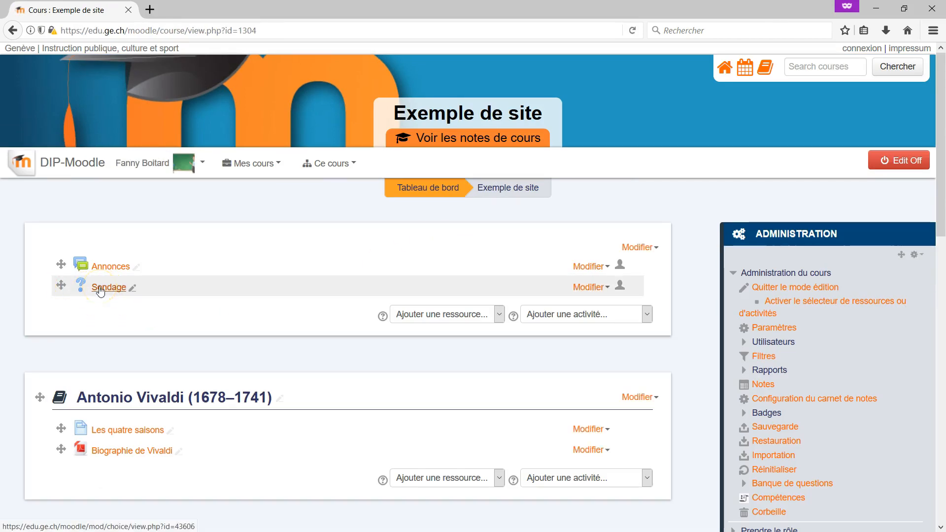
pyautogui.click(100, 290)
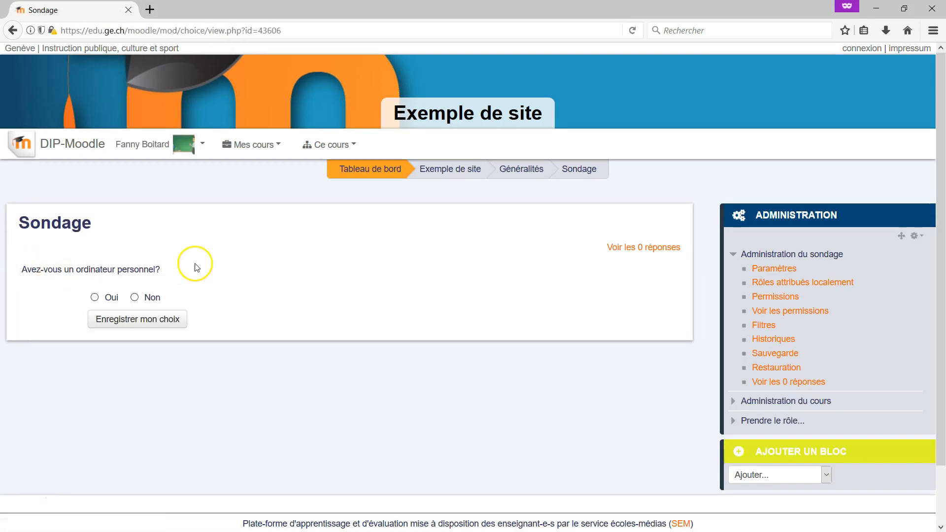
pyautogui.click(94, 297)
pyautogui.click(140, 319)
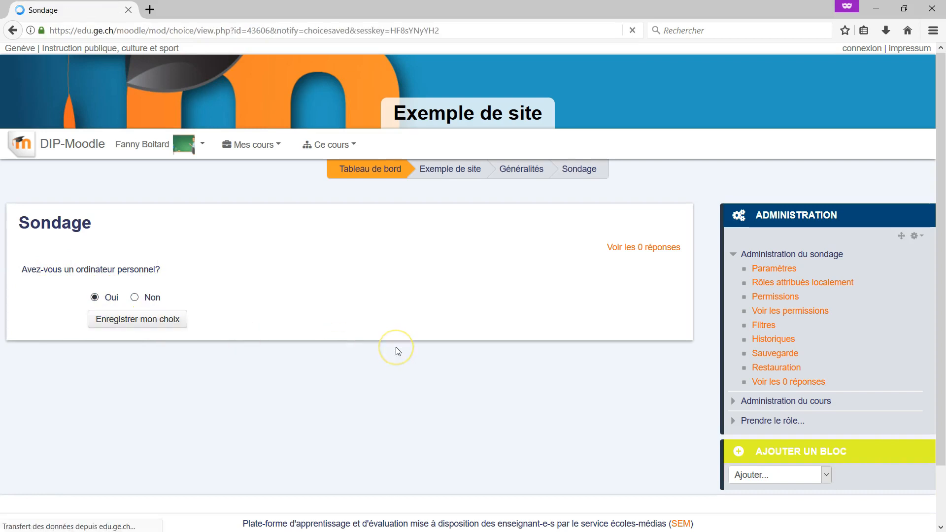
# Review the poll's responses, return to the "Exemple de site" course, and add a new Sondage activity to its first section.
pyautogui.scroll(-3, 458, 333)
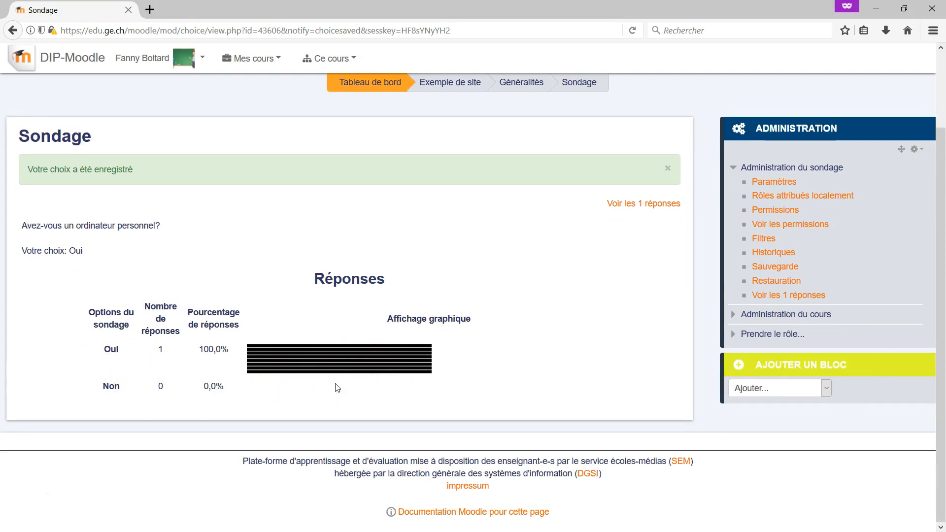
pyautogui.scroll(3, 337, 388)
pyautogui.click(461, 175)
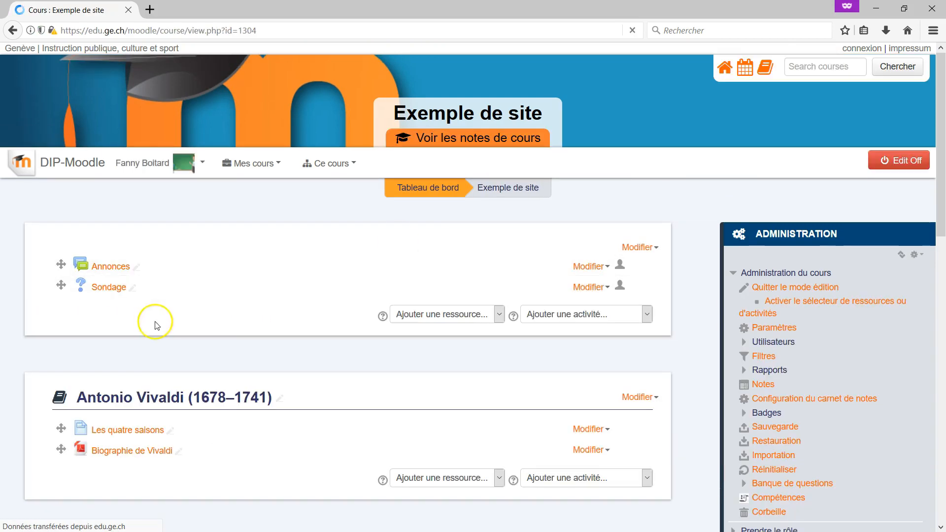
pyautogui.click(574, 316)
pyautogui.scroll(-2, 542, 374)
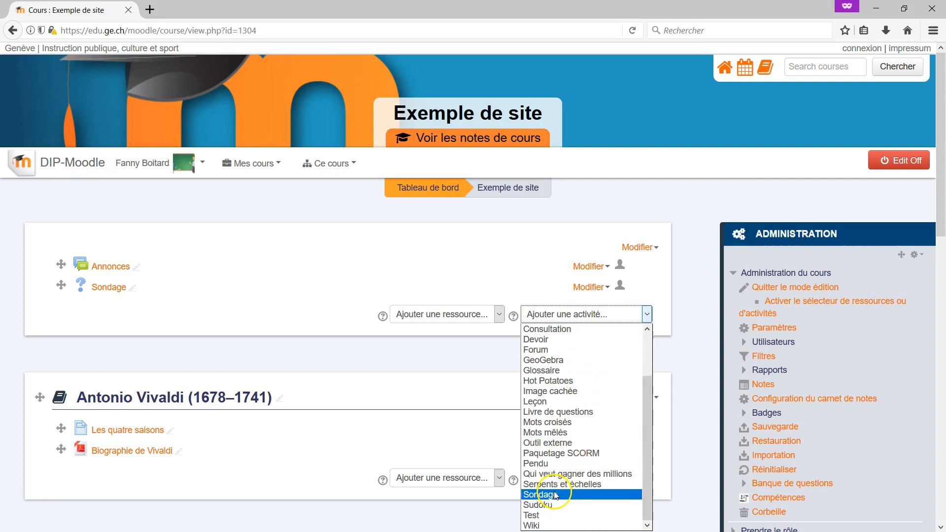
pyautogui.click(556, 496)
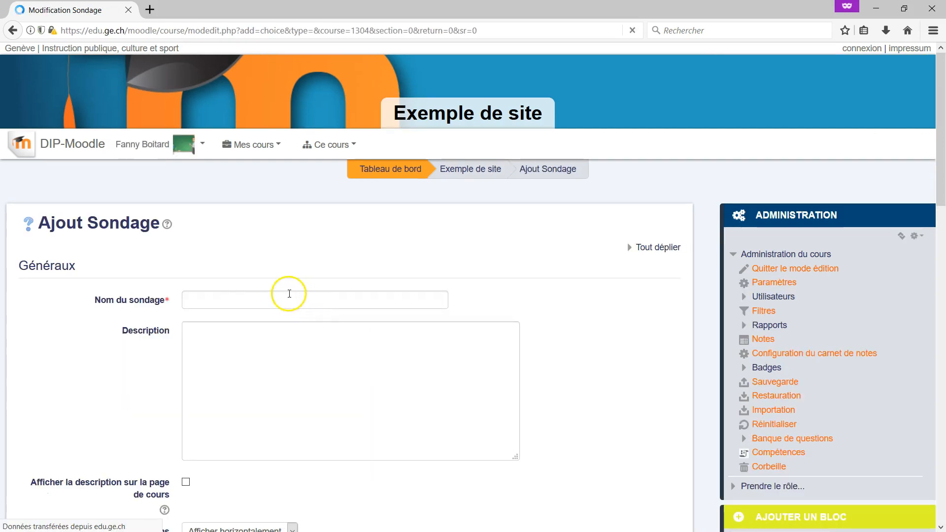
# Name the new poll "Exposés" and enter the description "Sur quel sujet souhaitez-vous préparer l'exposé?".
pyautogui.click(287, 298)
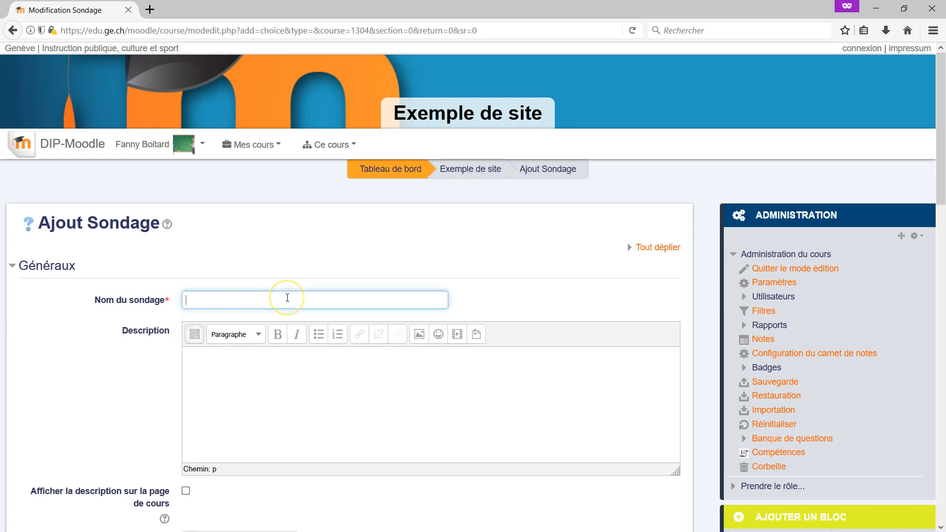
pyautogui.write('Exposés')
pyautogui.click(246, 389)
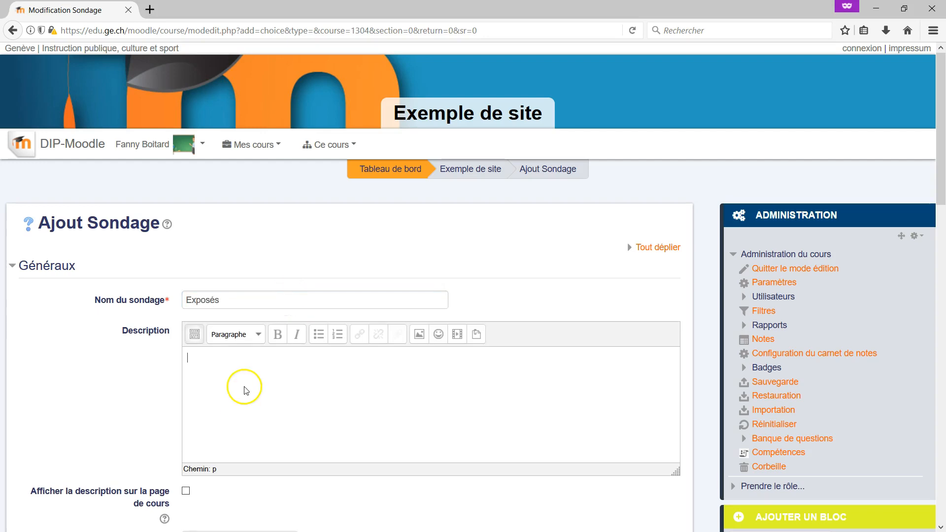
pyautogui.write("Sur quel sujet souhaitez-vous préparer l'exposé?")
# Allow respondents to modify their choice by setting "Permettre la modification du choix" to Oui.
pyautogui.scroll(-2, 242, 384)
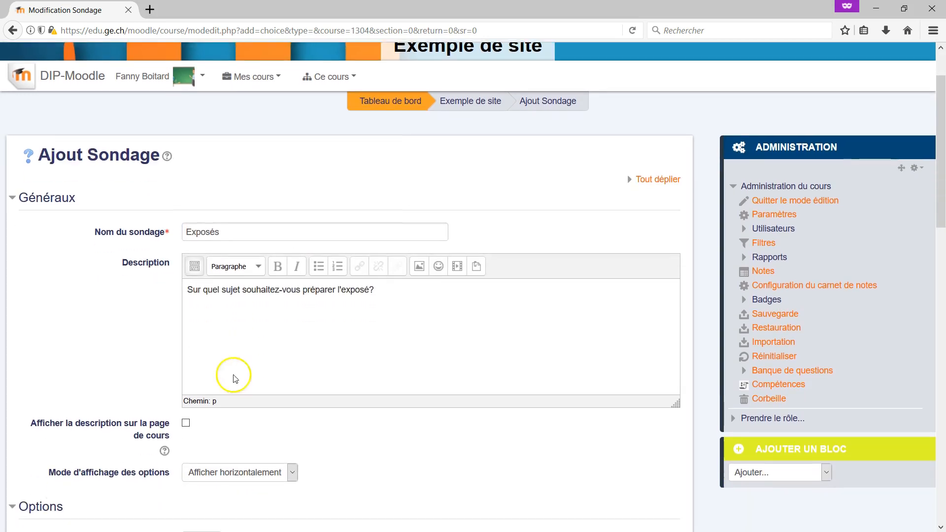
pyautogui.scroll(-6, 362, 335)
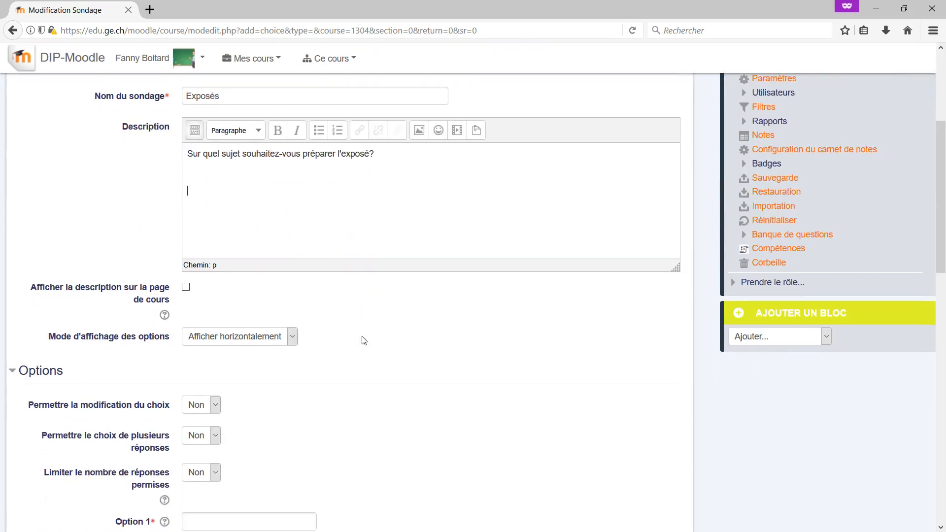
pyautogui.scroll(-2, 364, 341)
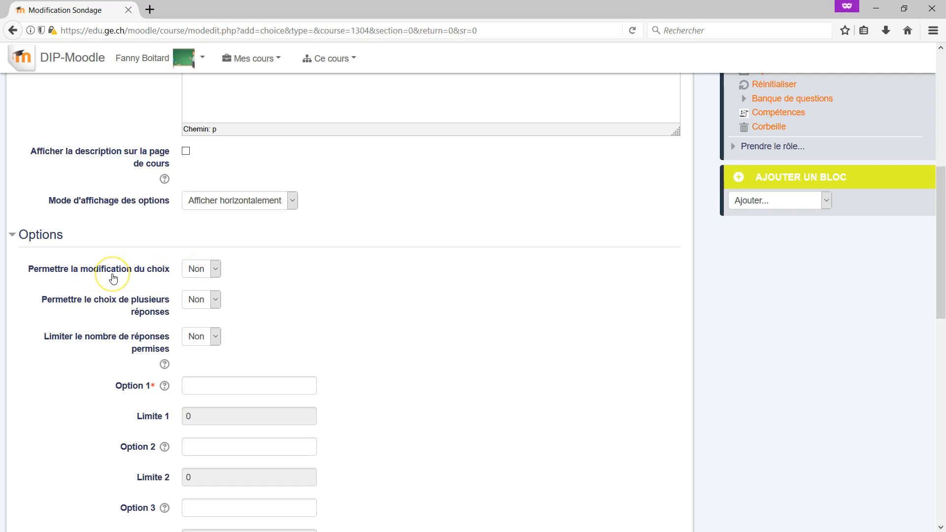
pyautogui.click(195, 269)
pyautogui.click(205, 295)
pyautogui.scroll(-2, 292, 295)
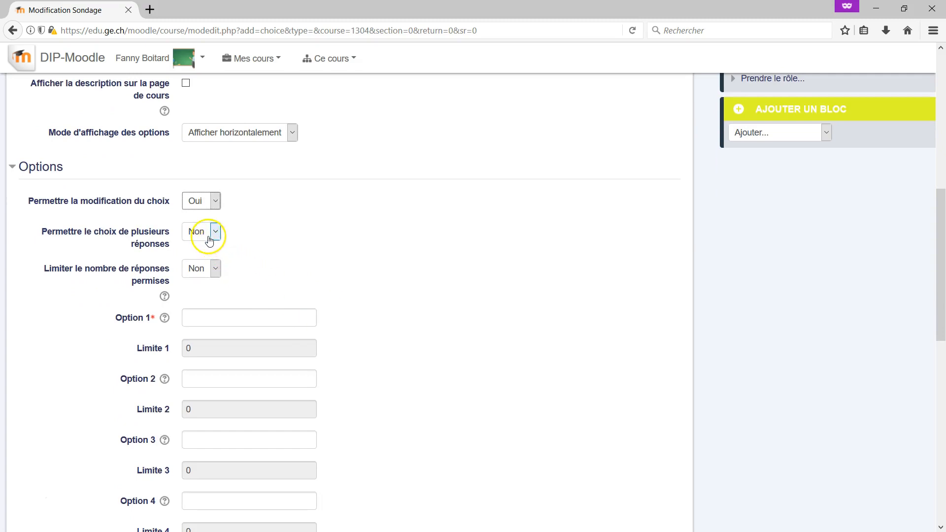
pyautogui.click(210, 240)
pyautogui.click(197, 256)
pyautogui.scroll(-1, 315, 255)
pyautogui.scroll(-1, 316, 256)
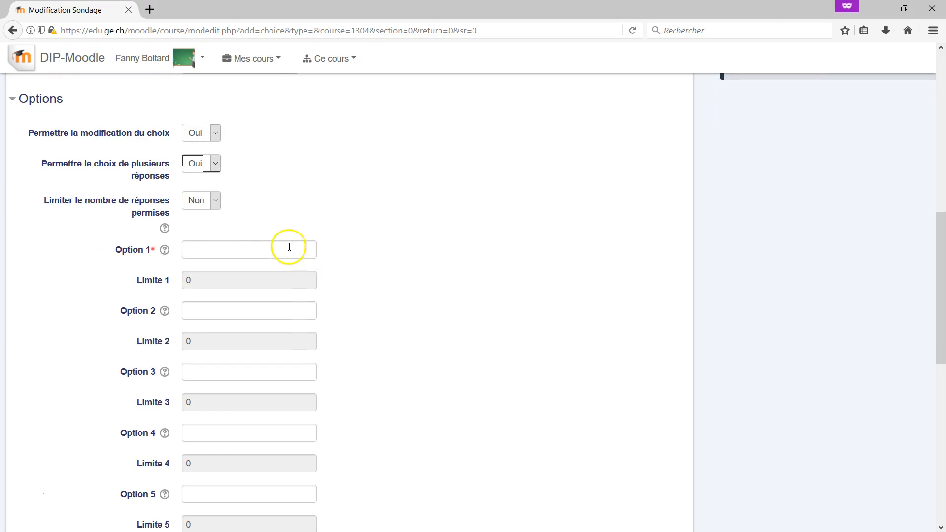
pyautogui.click(211, 170)
pyautogui.click(196, 178)
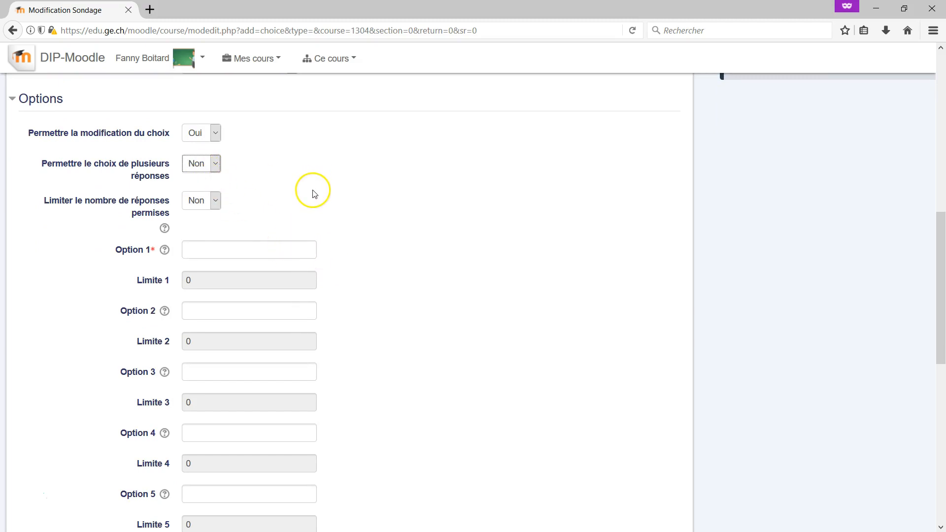
# Limit the number of permitted responses and define option 1 as "Sur Vivaldi" with a limit of 4.
pyautogui.scroll(-2, 313, 190)
pyautogui.click(200, 132)
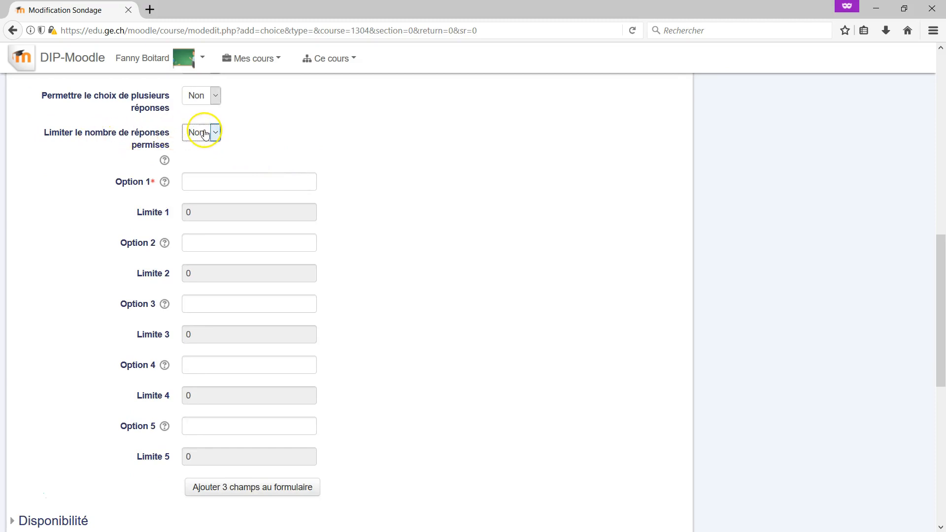
pyautogui.click(205, 158)
pyautogui.click(215, 186)
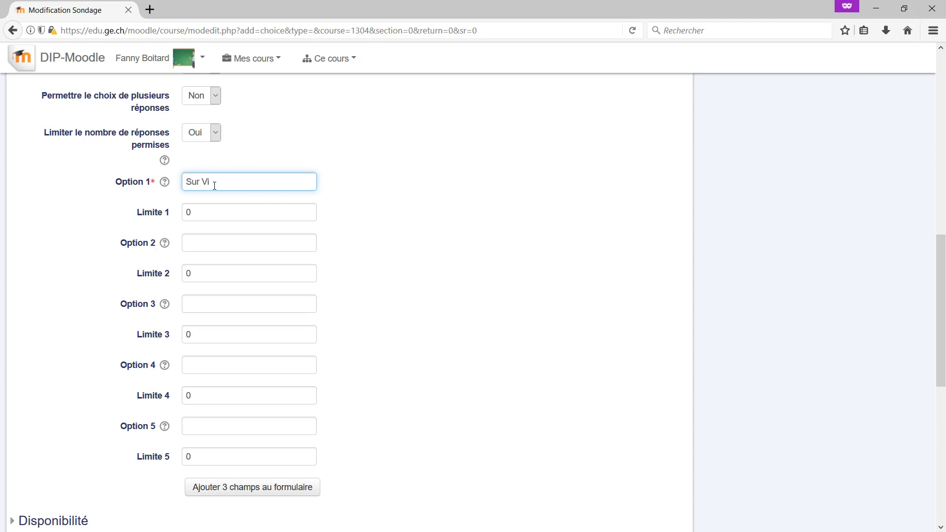
pyautogui.press('Tab')
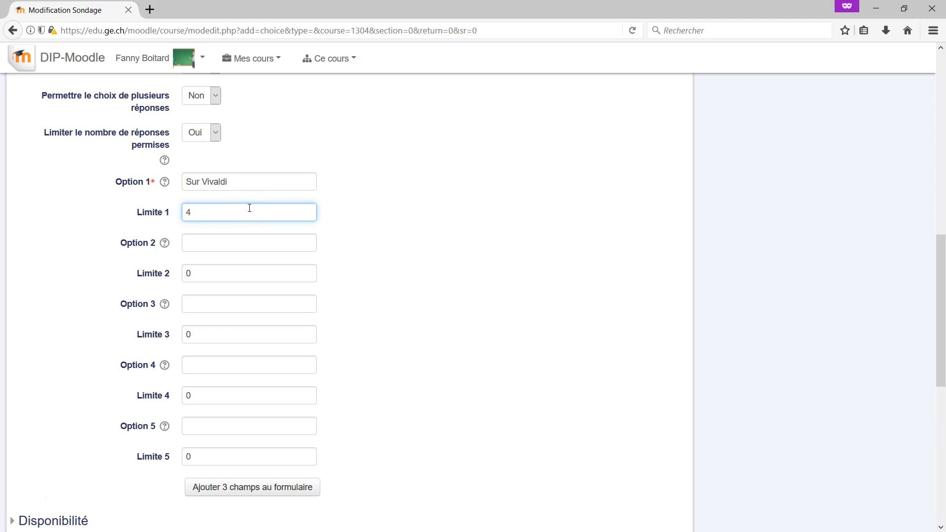
# Define option 2 as "Sur Bach" and option 3 as "Sur Couperin", each with a limit of 4.
pyautogui.click(216, 239)
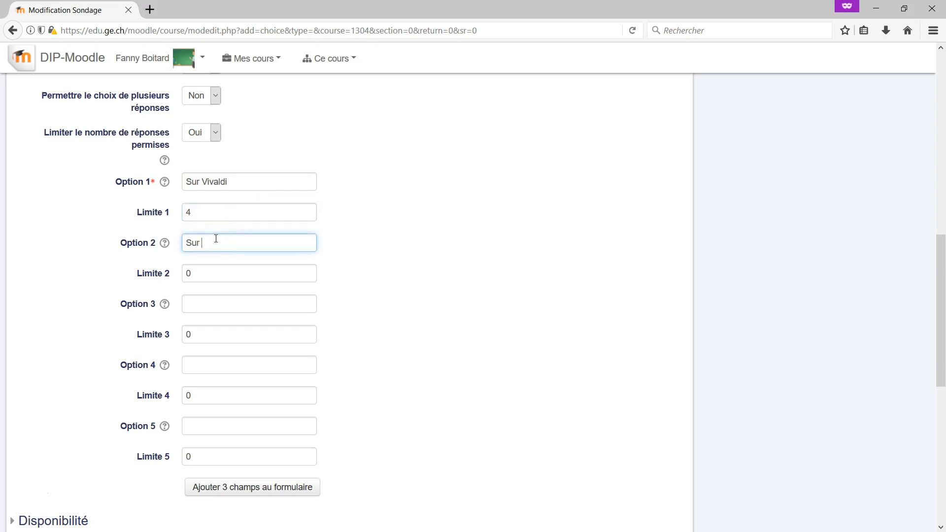
pyautogui.press('Tab')
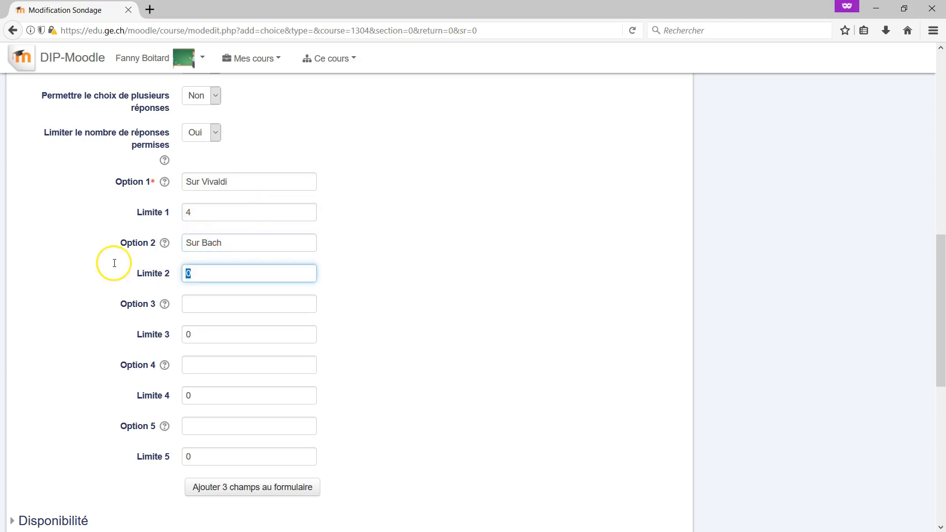
pyautogui.click(209, 301)
pyautogui.write('Sur')
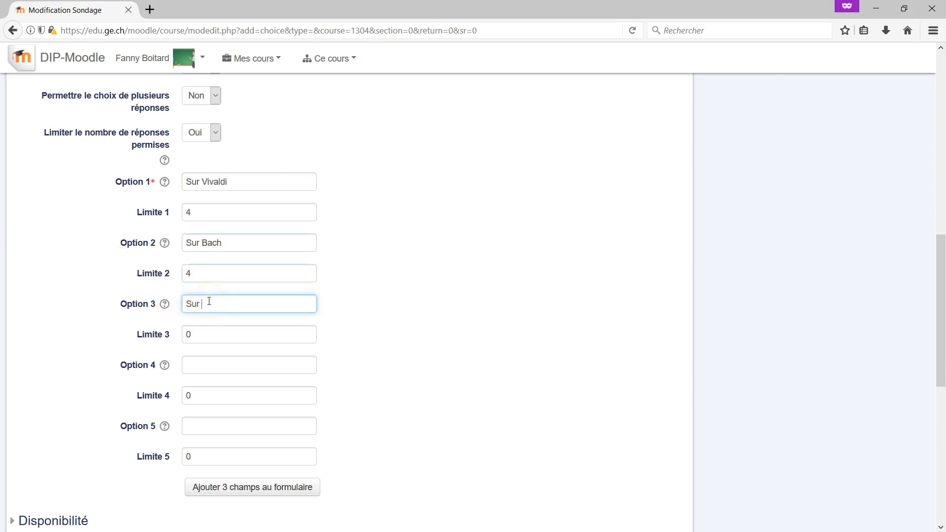
pyautogui.press('Tab')
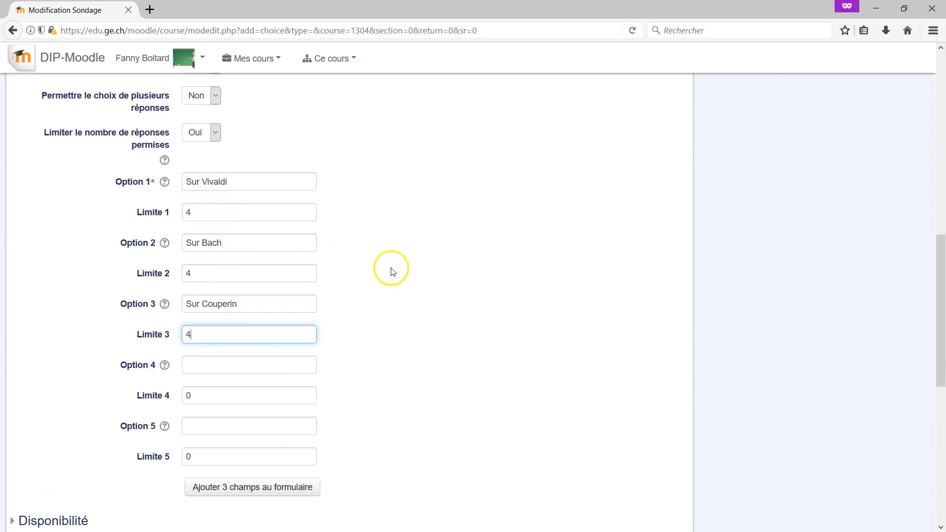
# Expand the availability settings for review, and set the publication of results to "Toujours afficher les résultats aux étudiants".
pyautogui.scroll(-3, 460, 281)
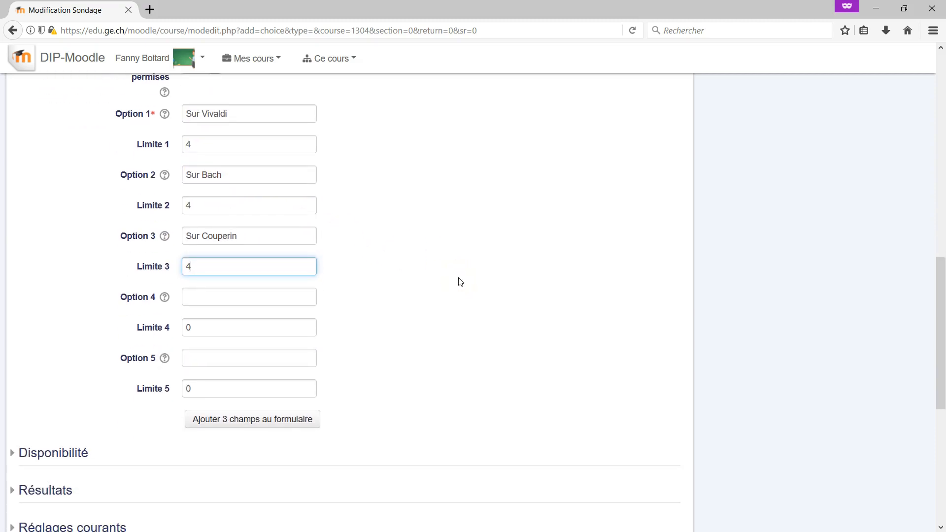
pyautogui.scroll(-9, 460, 282)
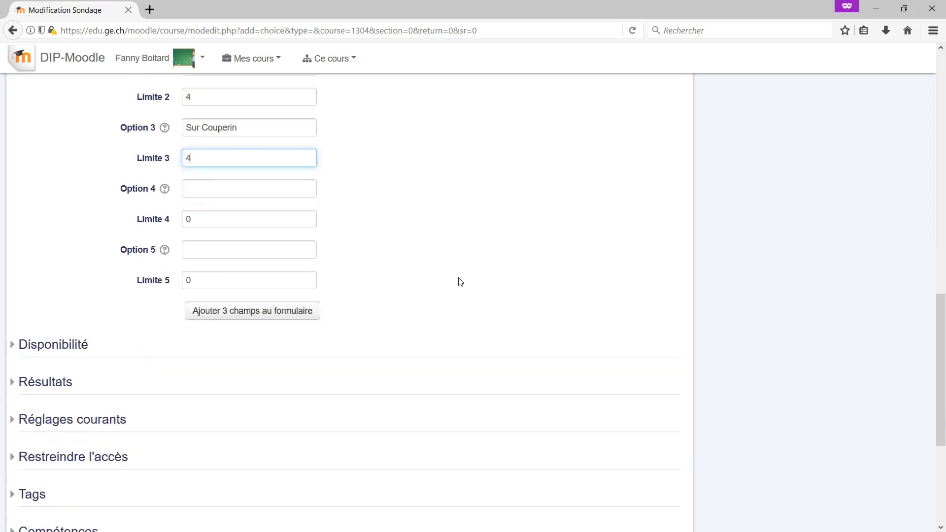
pyautogui.click(36, 257)
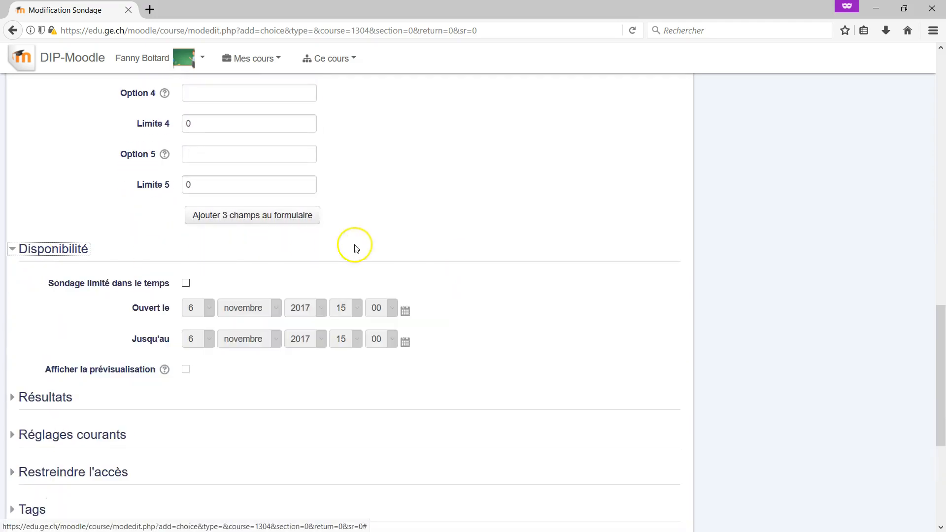
pyautogui.scroll(-6, 482, 215)
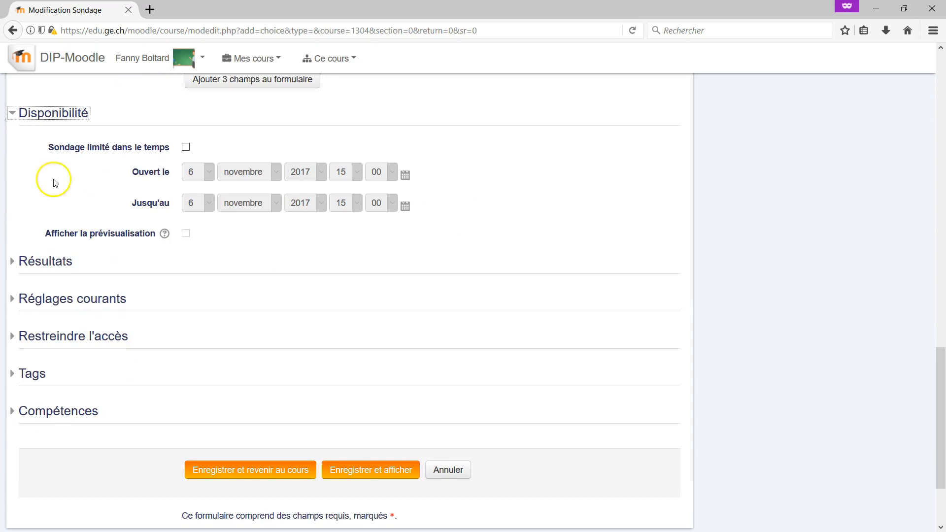
pyautogui.click(43, 260)
pyautogui.scroll(-6, 547, 254)
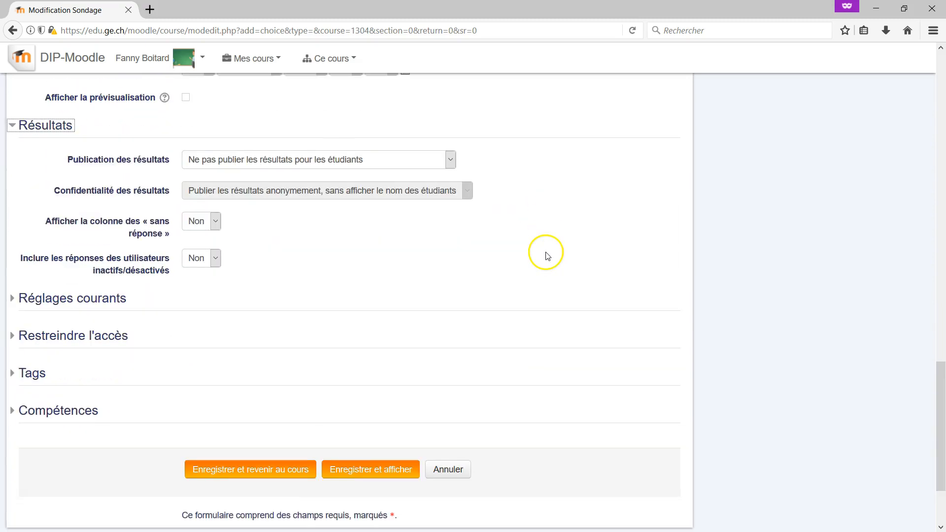
pyautogui.click(342, 169)
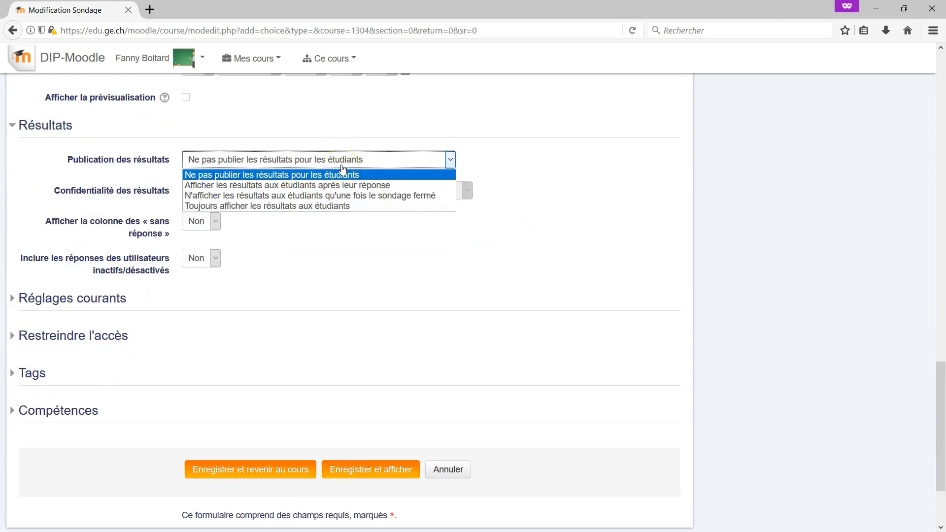
pyautogui.click(332, 206)
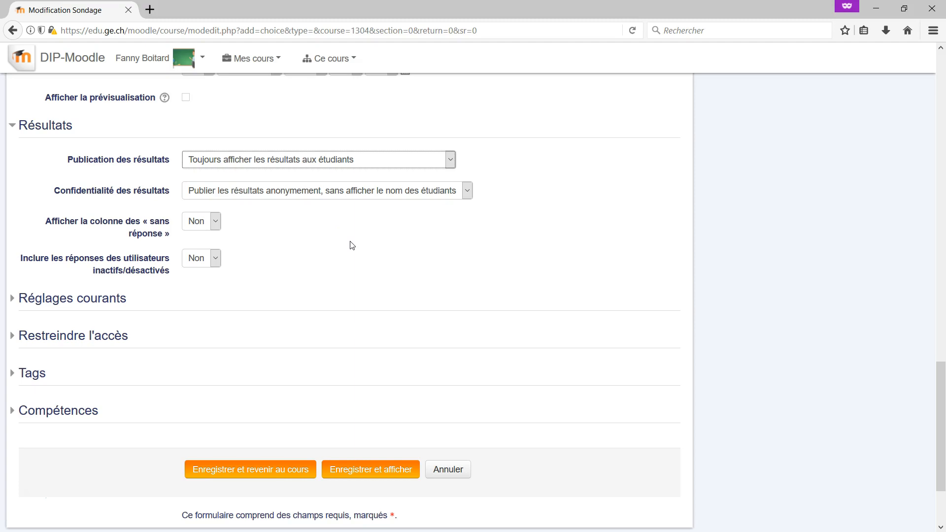
# Set the confidentiality of results to "Publier les résultats complets, avec le nom des étudiants et leur choix".
pyautogui.click(325, 197)
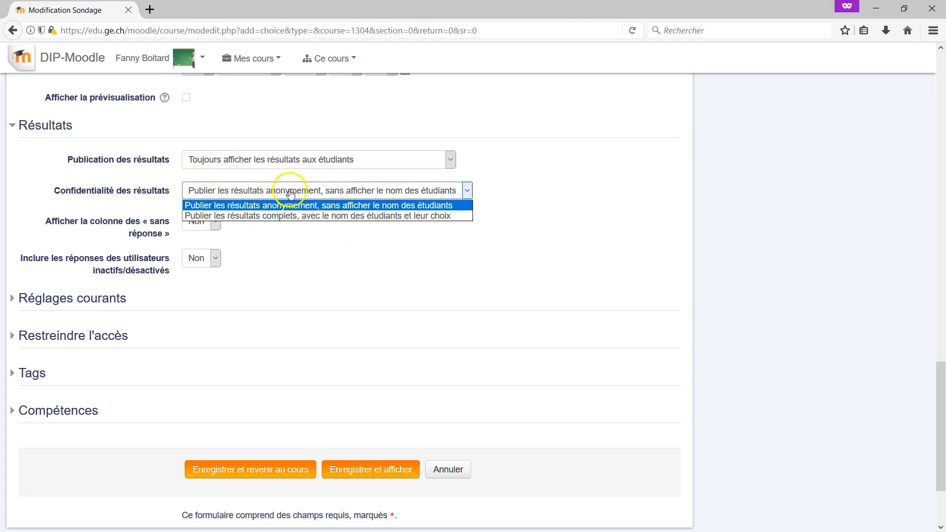
pyautogui.click(288, 216)
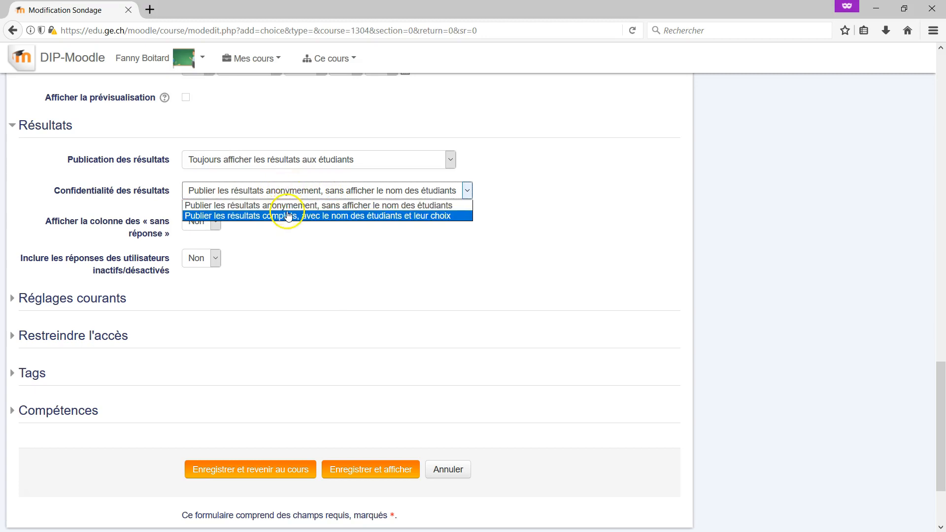
pyautogui.click(286, 216)
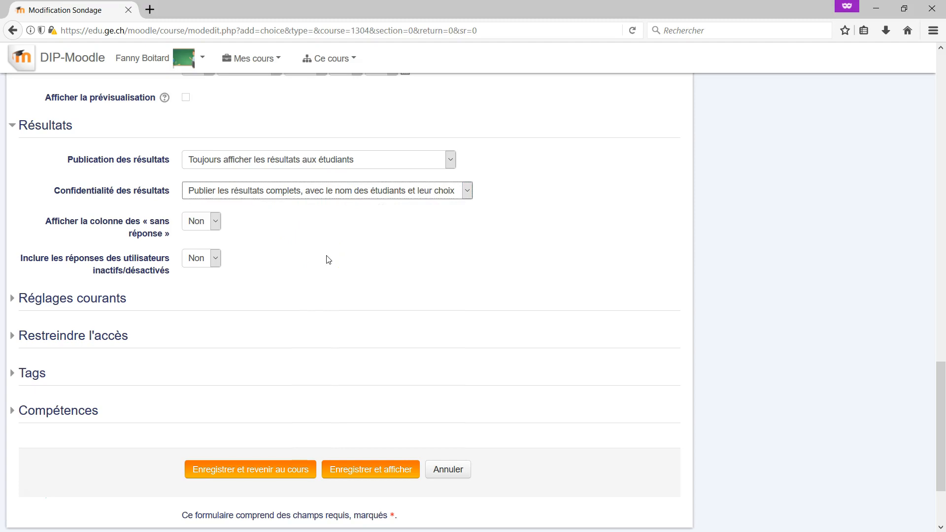
# Set the display mode of the poll's options to "Afficher verticalement".
pyautogui.scroll(-3, 329, 260)
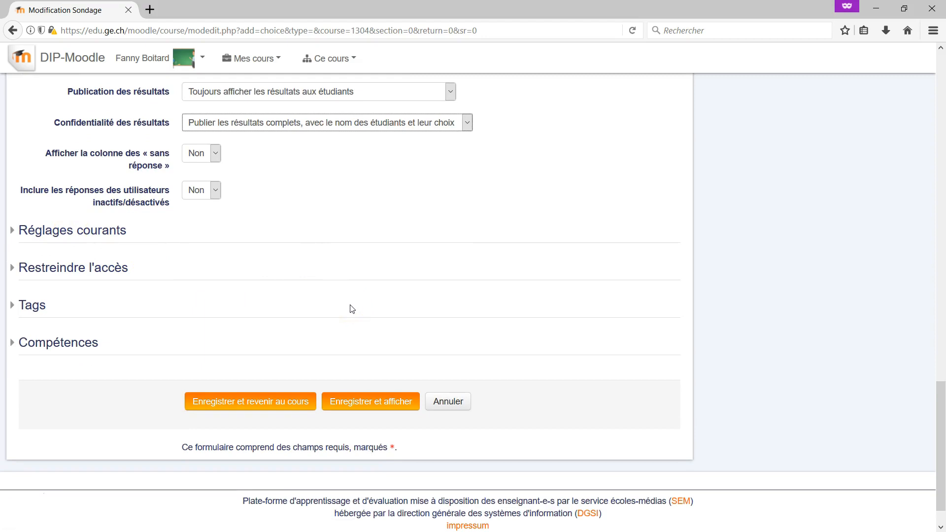
pyautogui.scroll(18, 433, 279)
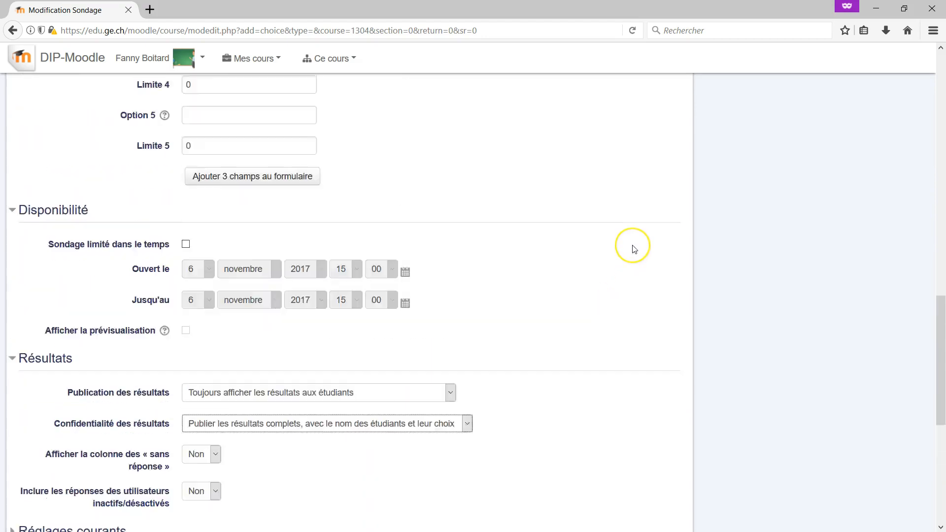
pyautogui.scroll(17, 633, 249)
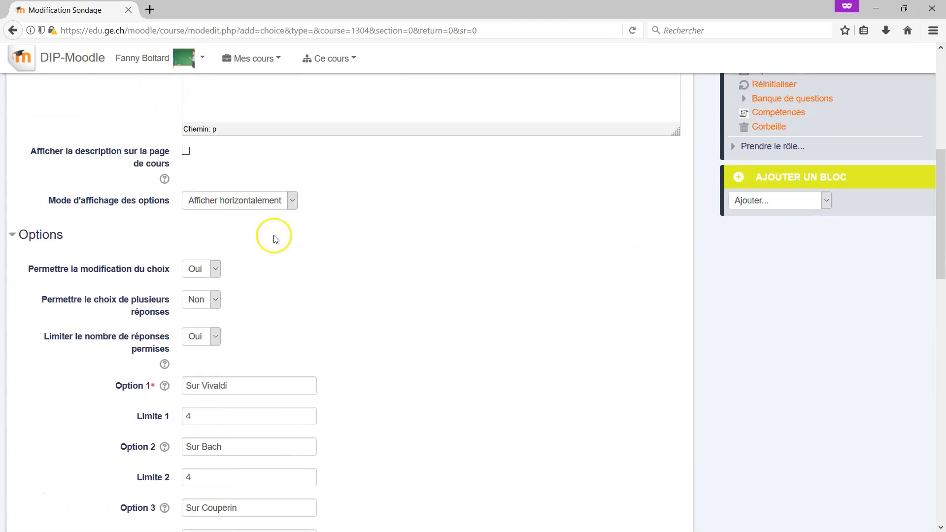
pyautogui.click(241, 208)
pyautogui.click(248, 221)
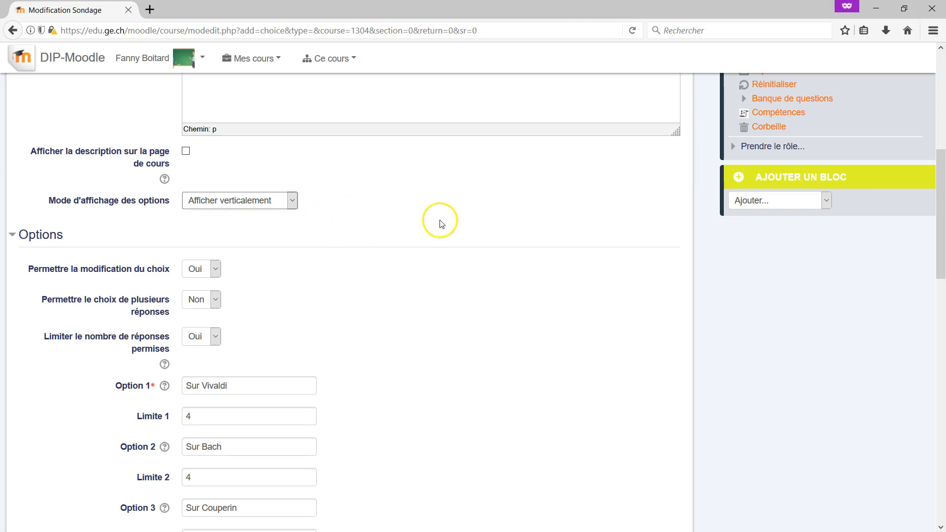
# Save the "Exposés" poll and return to the course.
pyautogui.scroll(-1, 493, 236)
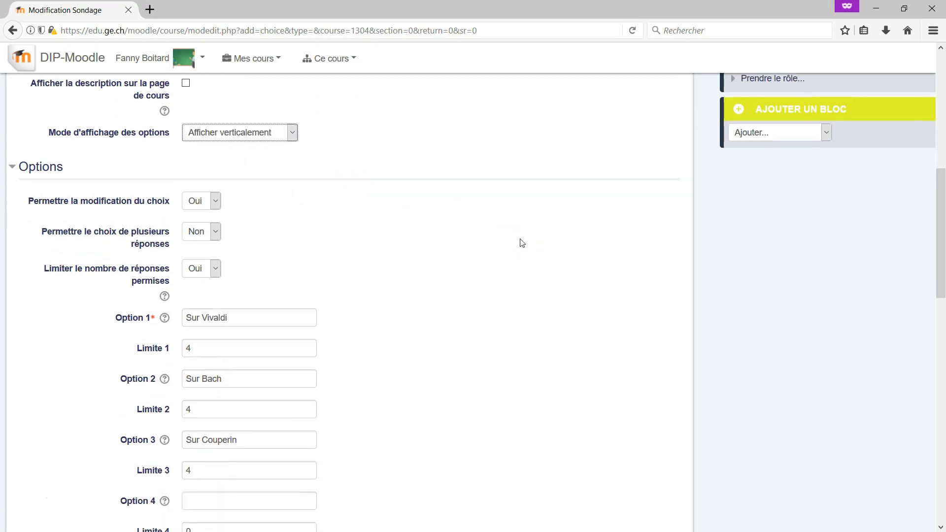
pyautogui.scroll(-10, 522, 243)
pyautogui.click(296, 361)
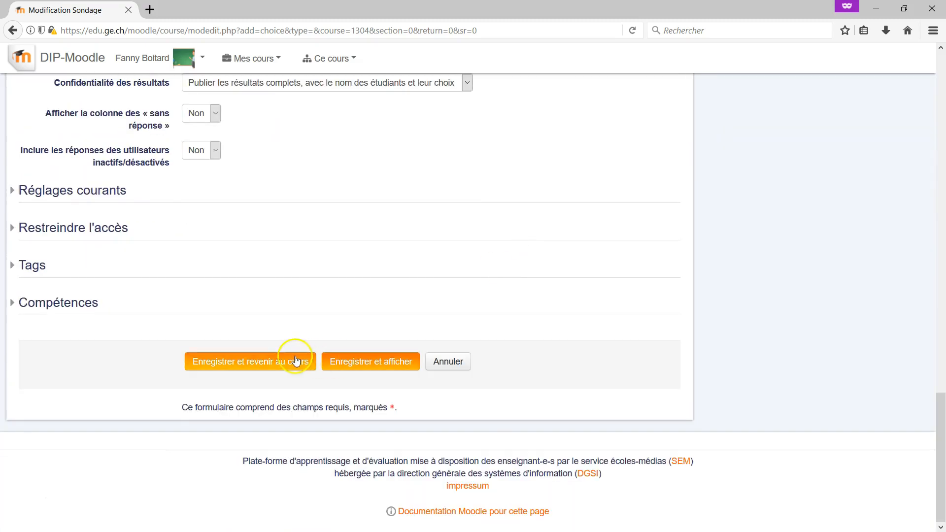
# Save the new poll back to the course and open the "Exposés" poll from the course page.
pyautogui.click(278, 364)
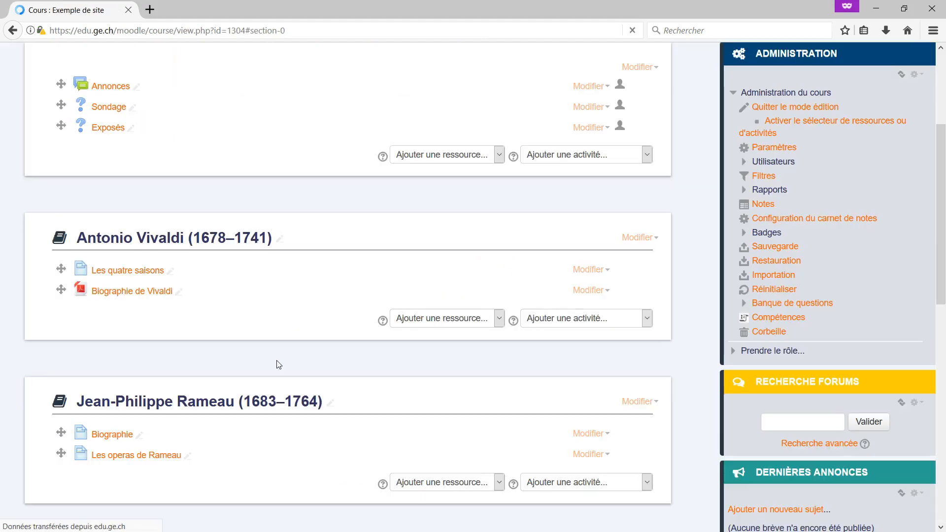
pyautogui.click(102, 129)
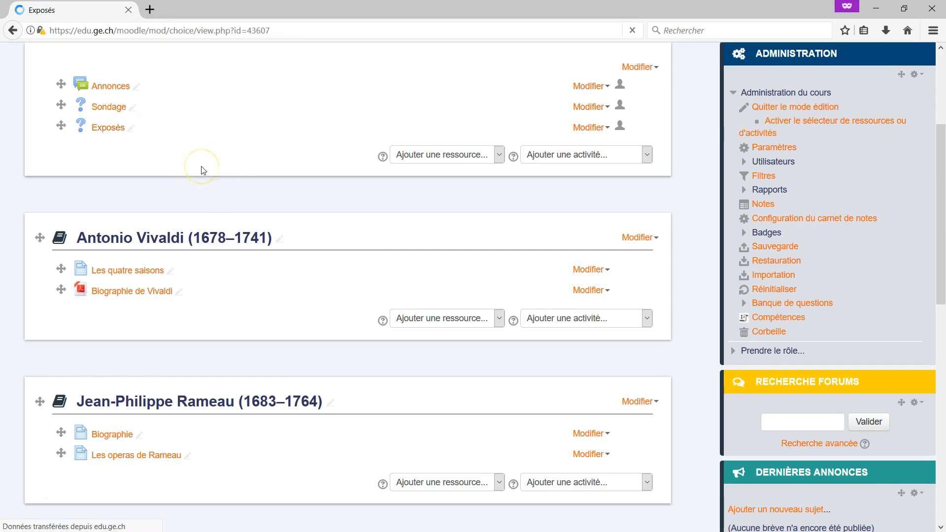
pyautogui.scroll(-2, 271, 266)
pyautogui.scroll(-1, 272, 266)
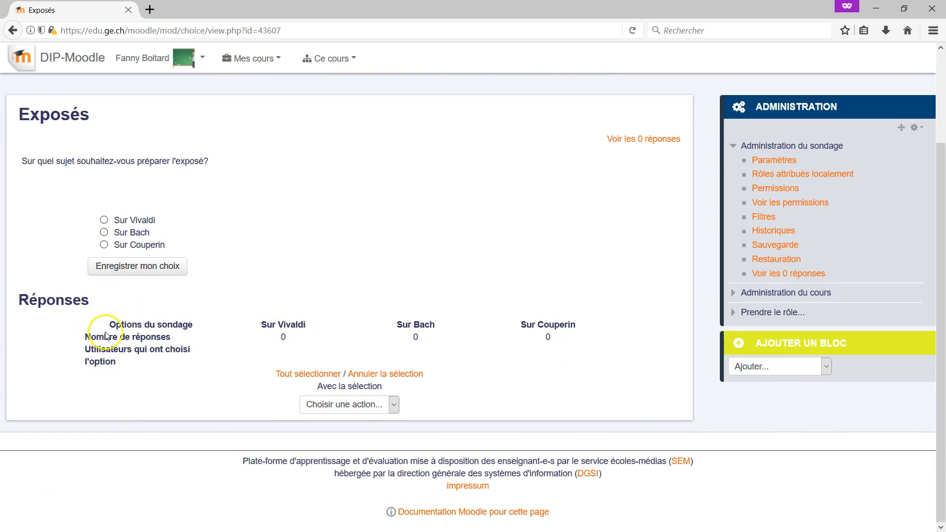
# Choose "Sur Vivaldi" as the presentation topic in the "Exposés" poll and save the choice.
pyautogui.click(146, 221)
pyautogui.click(164, 266)
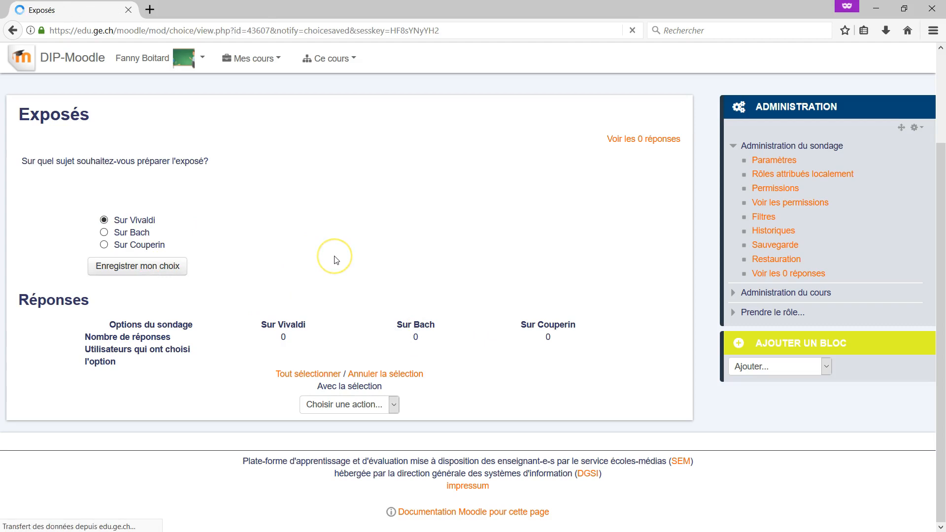
pyautogui.scroll(-3, 422, 308)
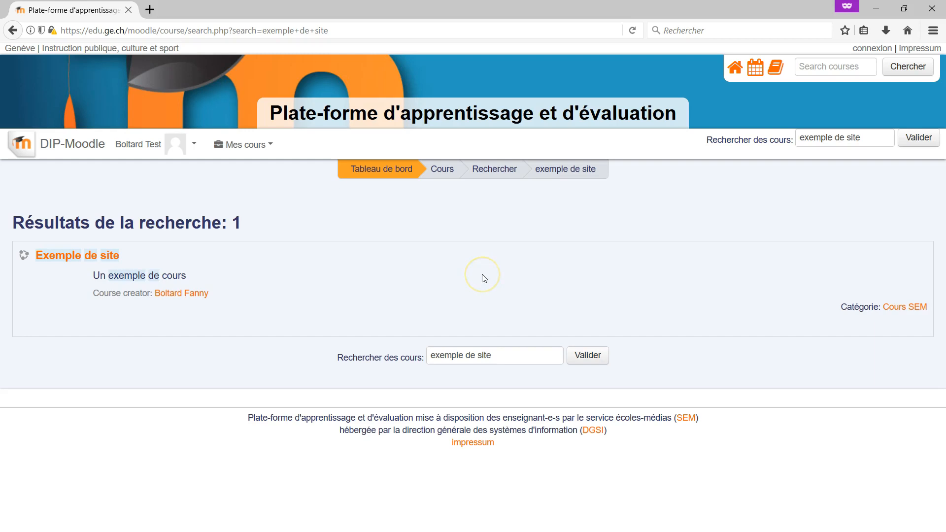
# With the test student account, open the "Exemple de site" course from the search results and open its "Sondage" poll.
pyautogui.click(49, 255)
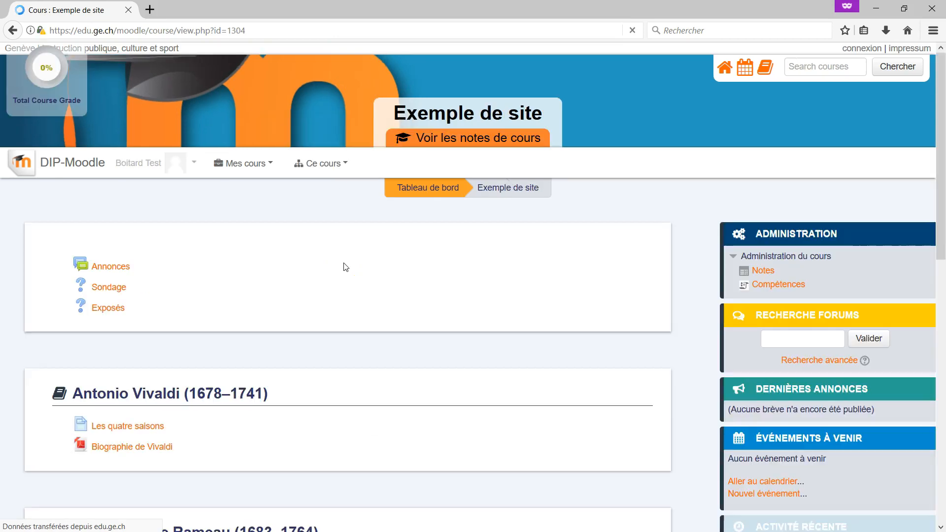
pyautogui.scroll(-5, 528, 281)
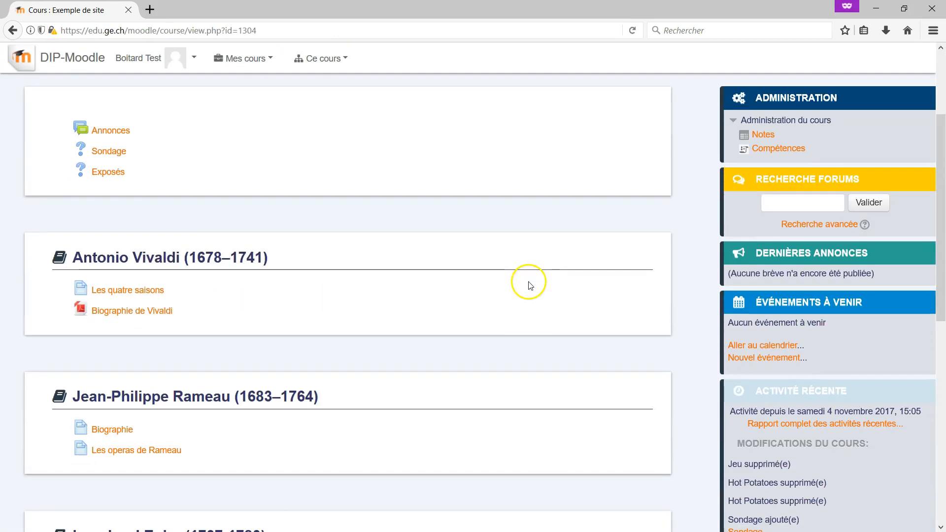
pyautogui.click(109, 152)
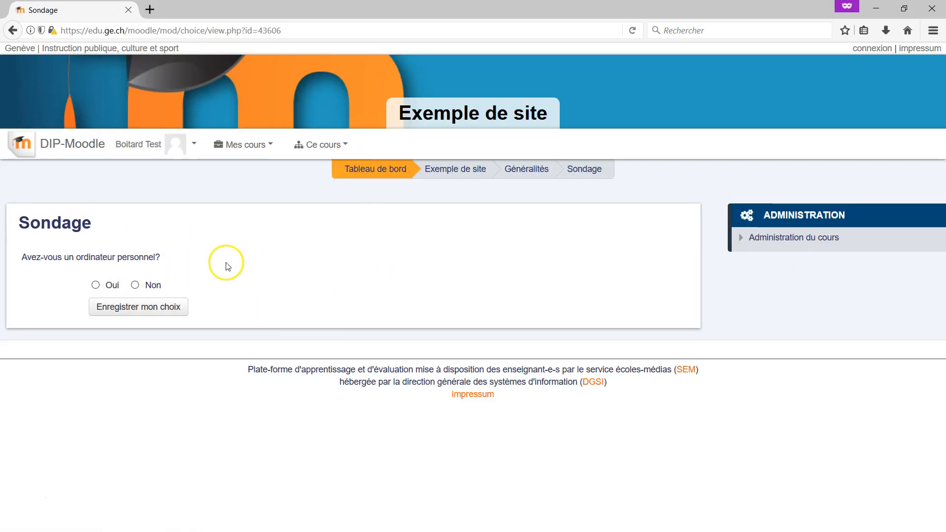
# Answer "Oui" to the personal computer question, save the choice and review the published responses.
pyautogui.click(95, 285)
pyautogui.click(141, 307)
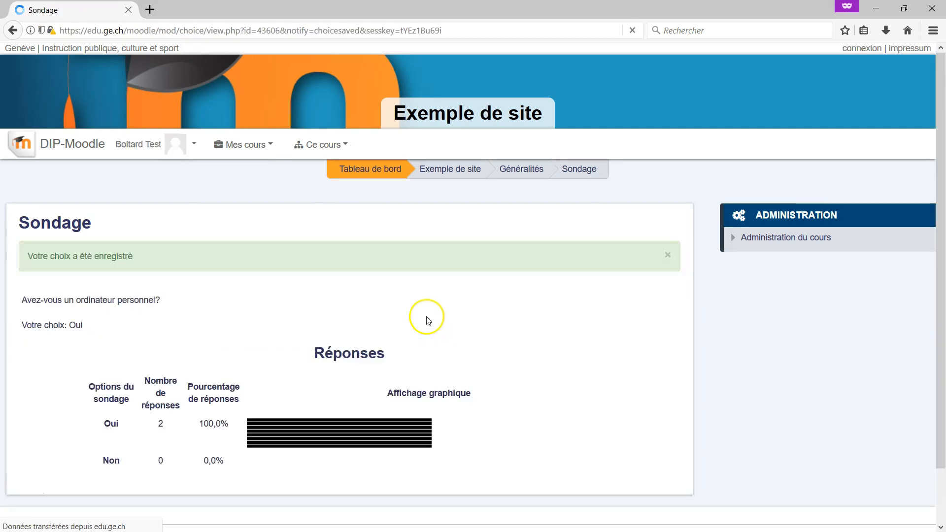
pyautogui.scroll(-2, 442, 317)
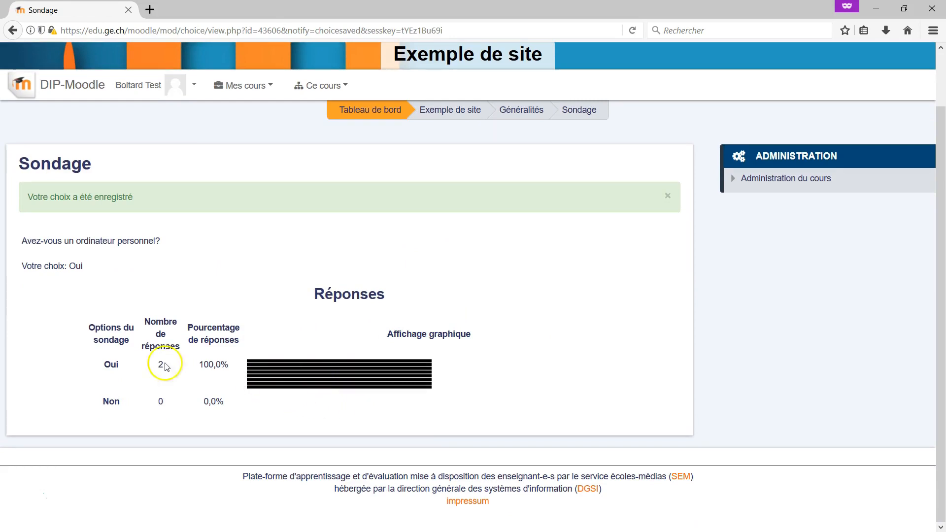
# Return to the "Exemple de site" course and open the "Exposés" poll as the test student.
pyautogui.click(467, 110)
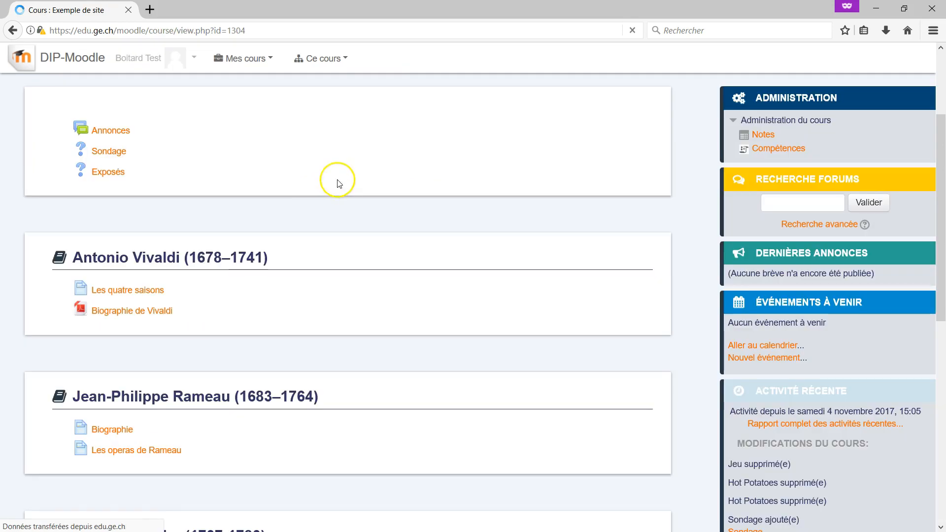
pyautogui.click(108, 172)
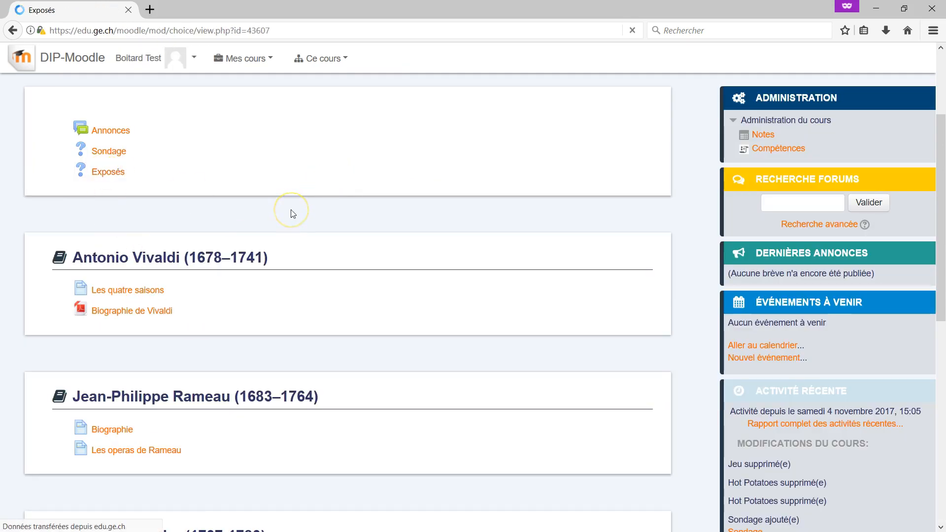
pyautogui.scroll(-2, 383, 294)
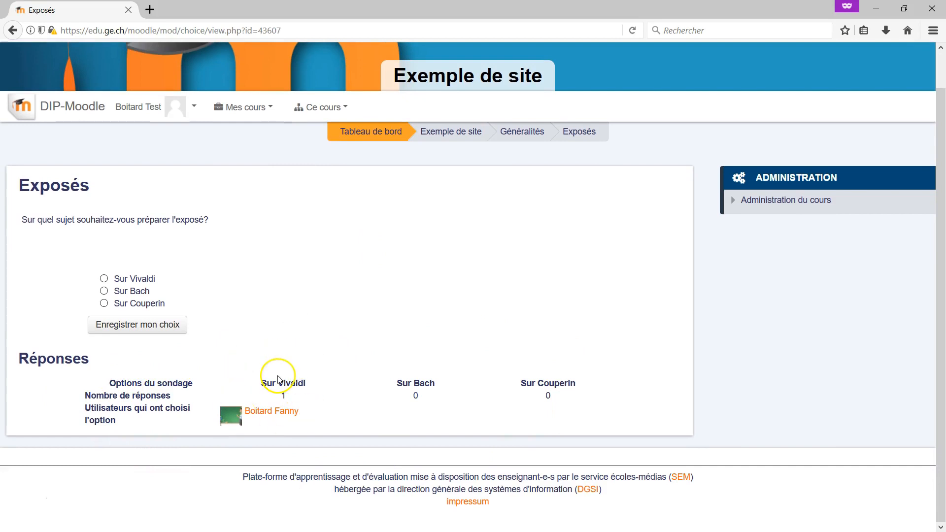
# Vote for "Sur Bach" in the "Exposés" poll, save the choice and review the responses table.
pyautogui.click(105, 292)
pyautogui.click(138, 324)
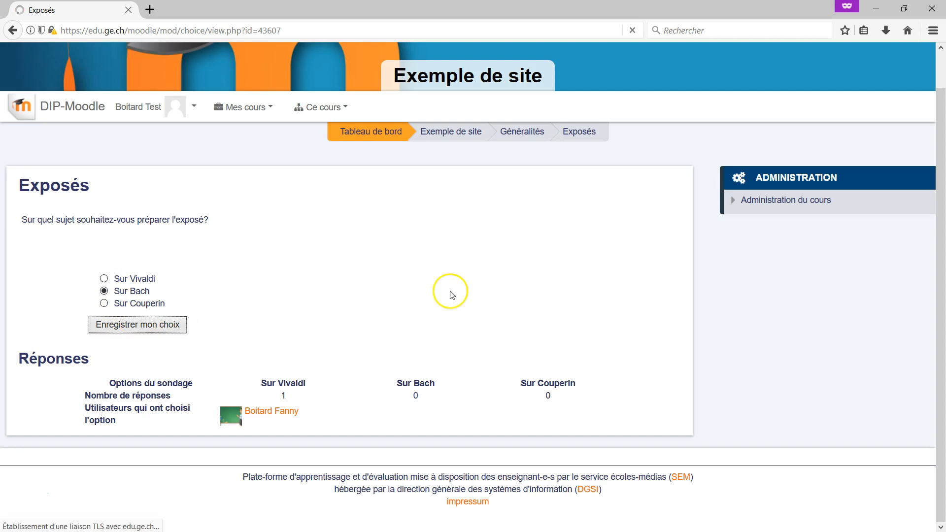
pyautogui.scroll(-1, 524, 321)
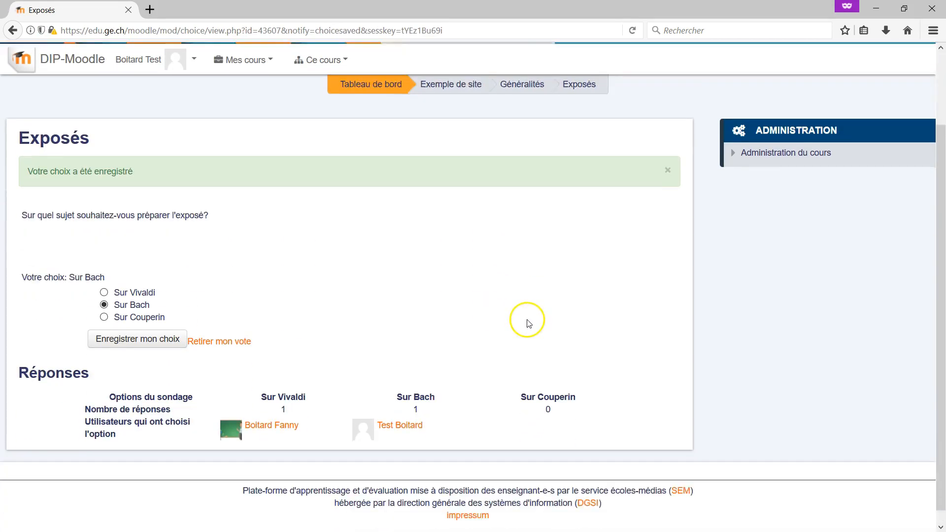